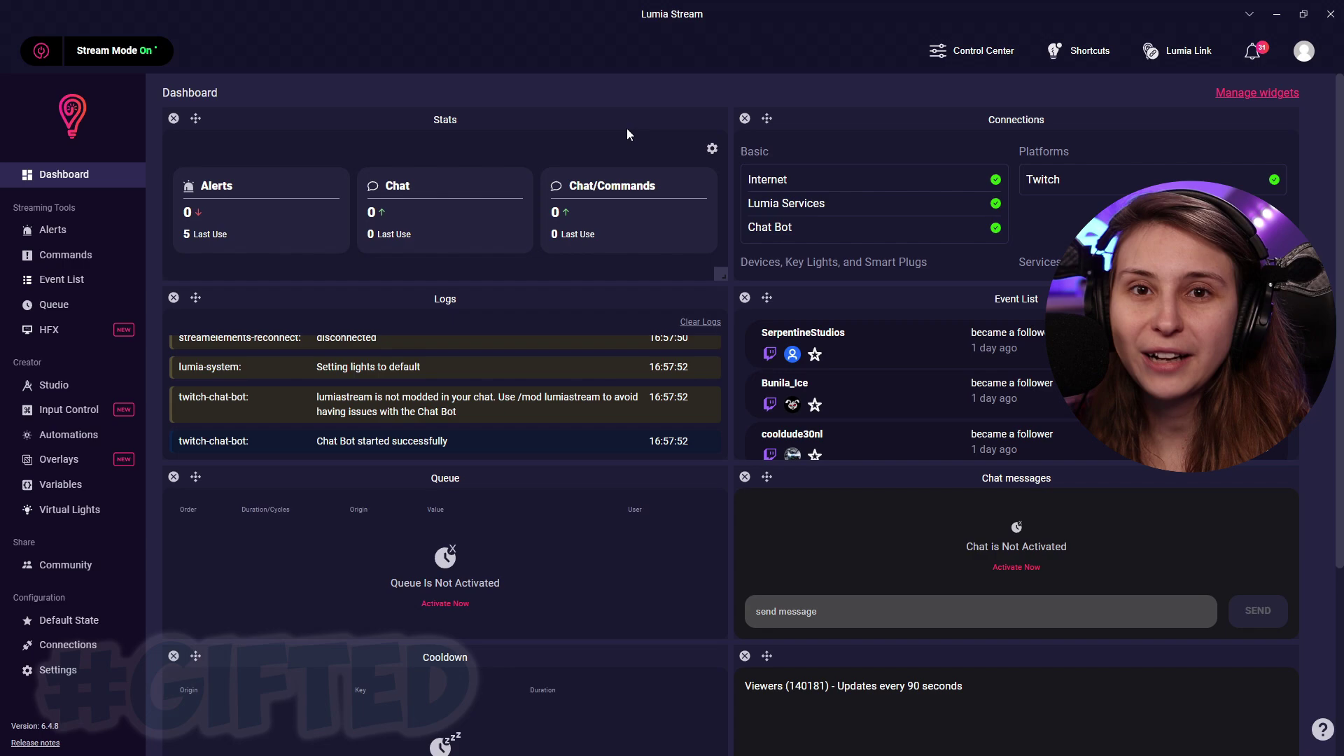
- Open the Chat Commands list from the sidebar
click(83, 259)
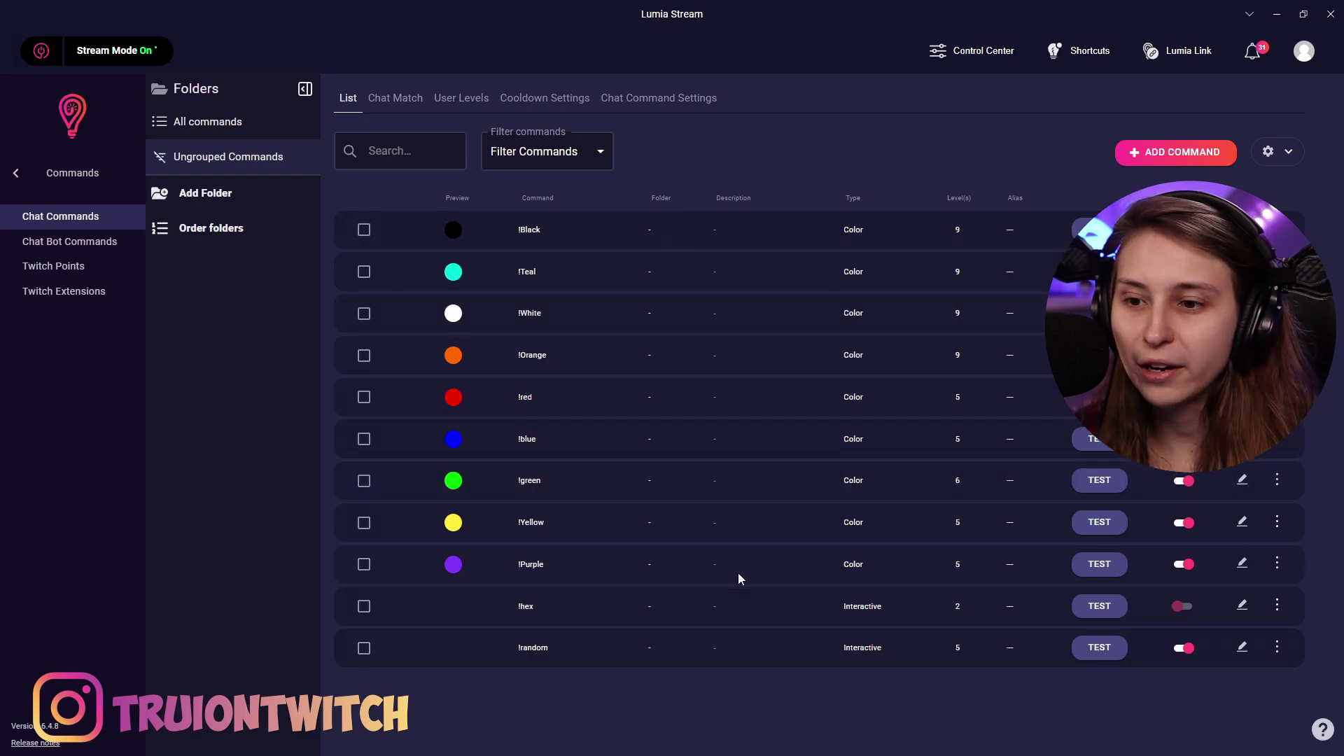
- Start a new chat command and review which lights it targets on the Lights tab
click(1164, 159)
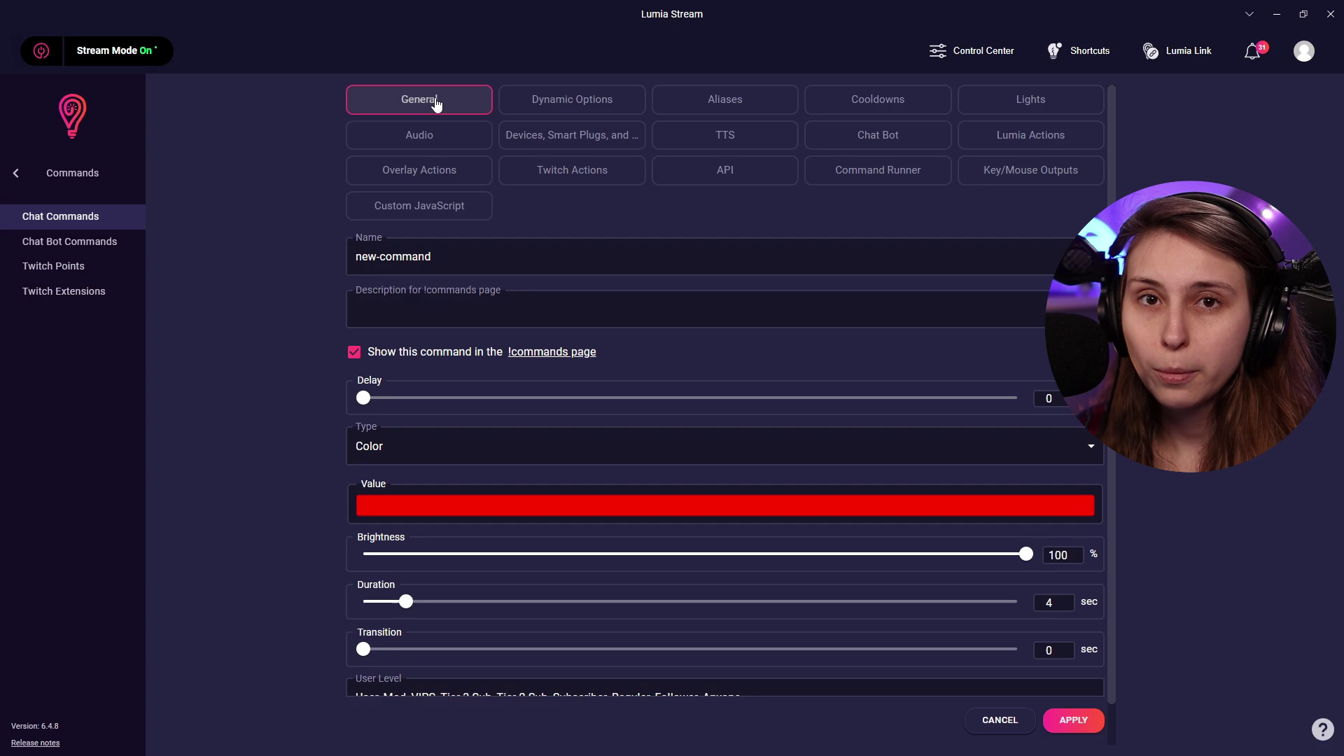
click(1042, 101)
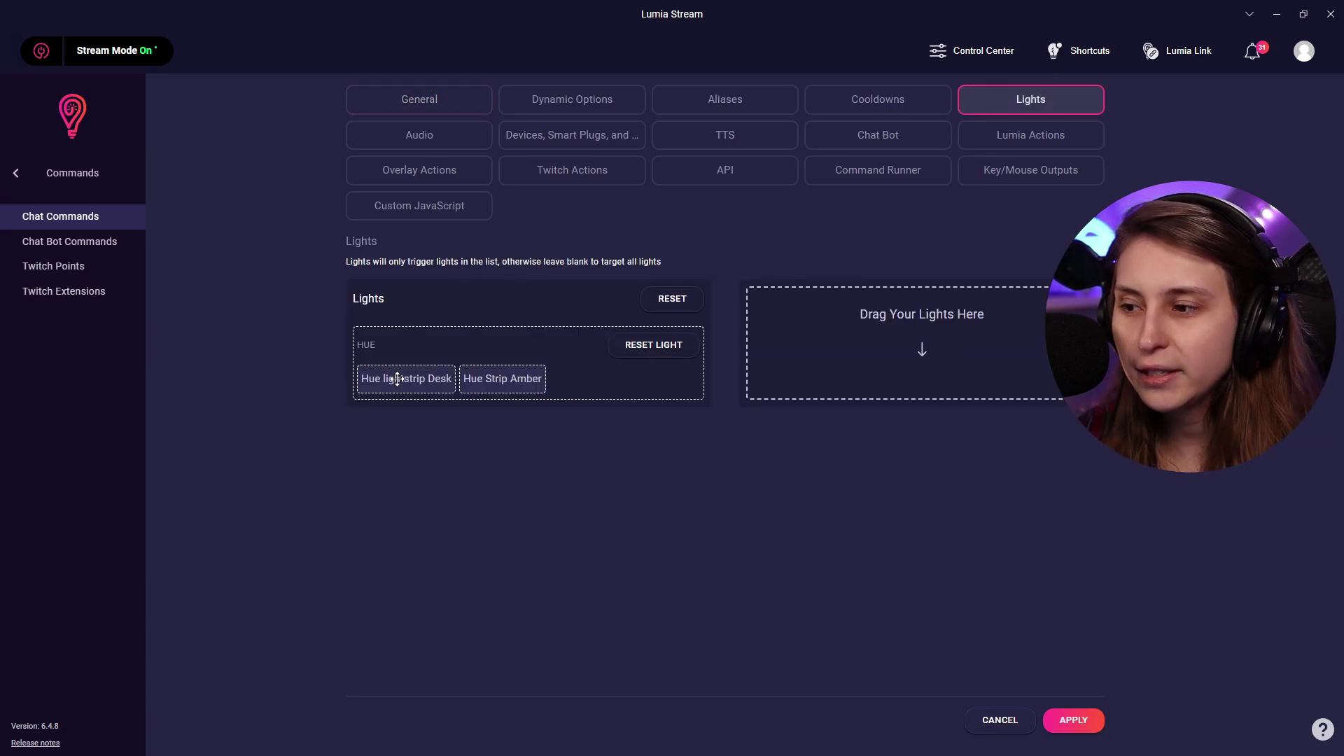
mouse_move(397, 379)
mouse_down()
mouse_move(885, 338)
mouse_move(420, 371)
mouse_up()
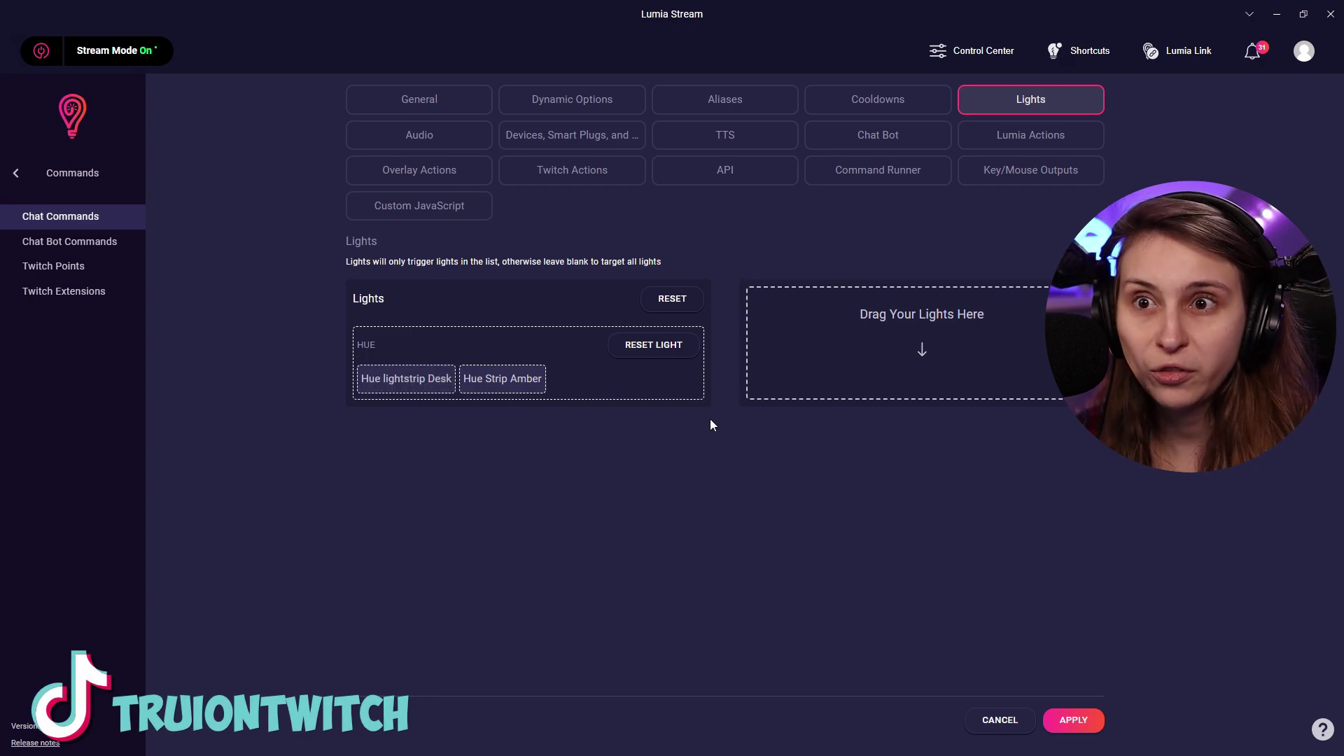
click(452, 101)
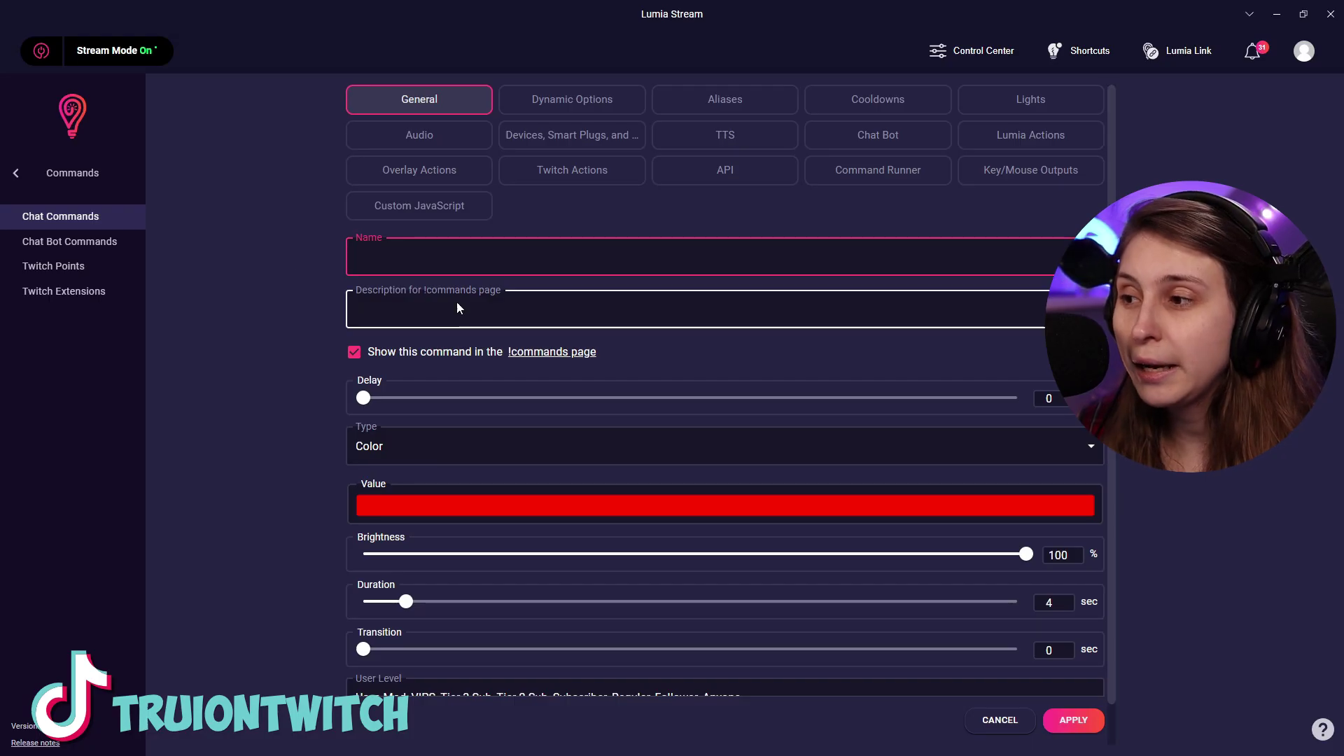
- Name the command Love and reset its delay to 0 seconds
click(459, 273)
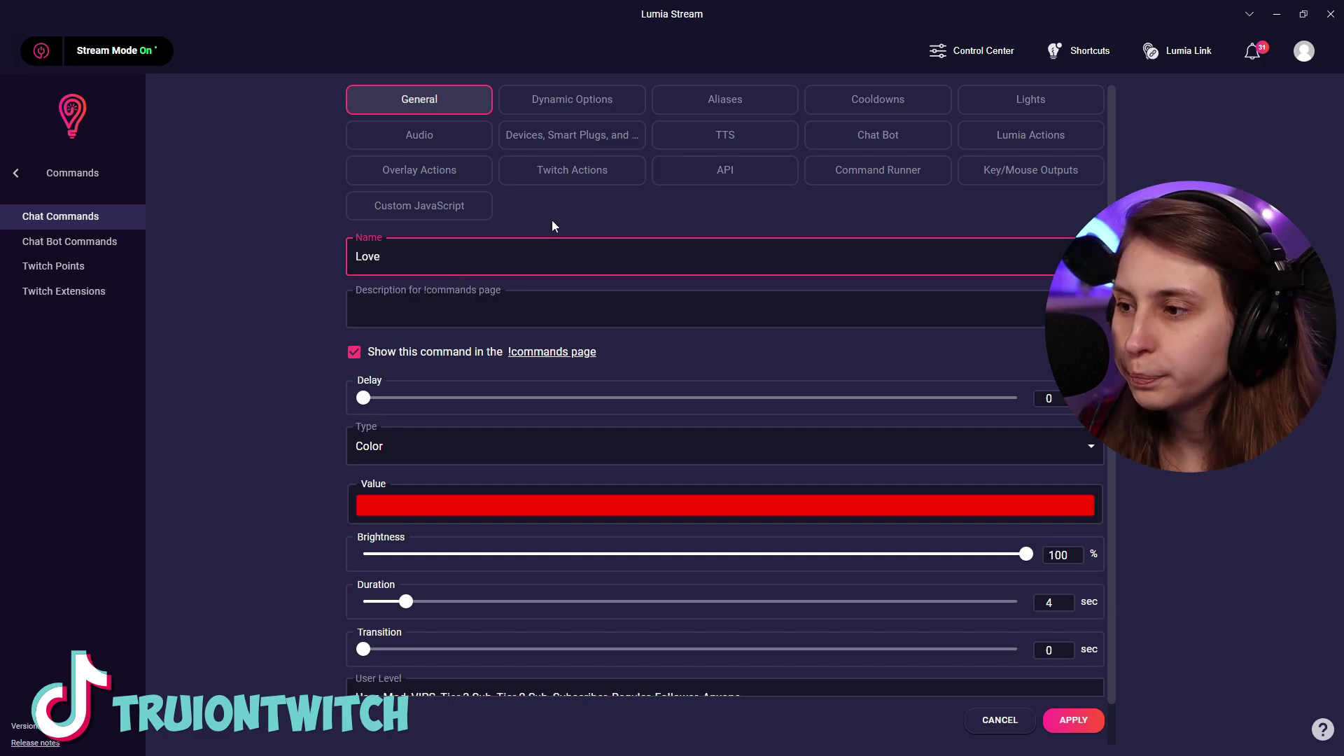
click(479, 312)
click(462, 323)
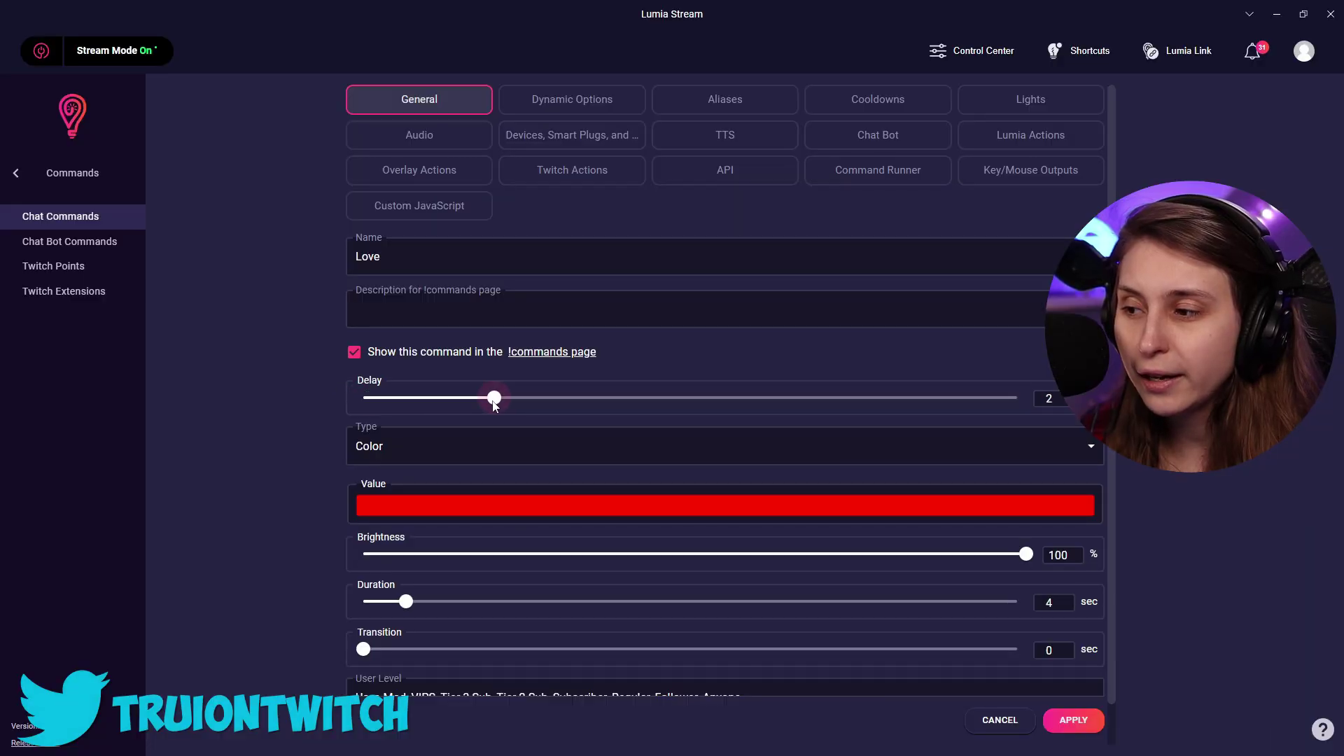
drag(530, 405, 496, 397)
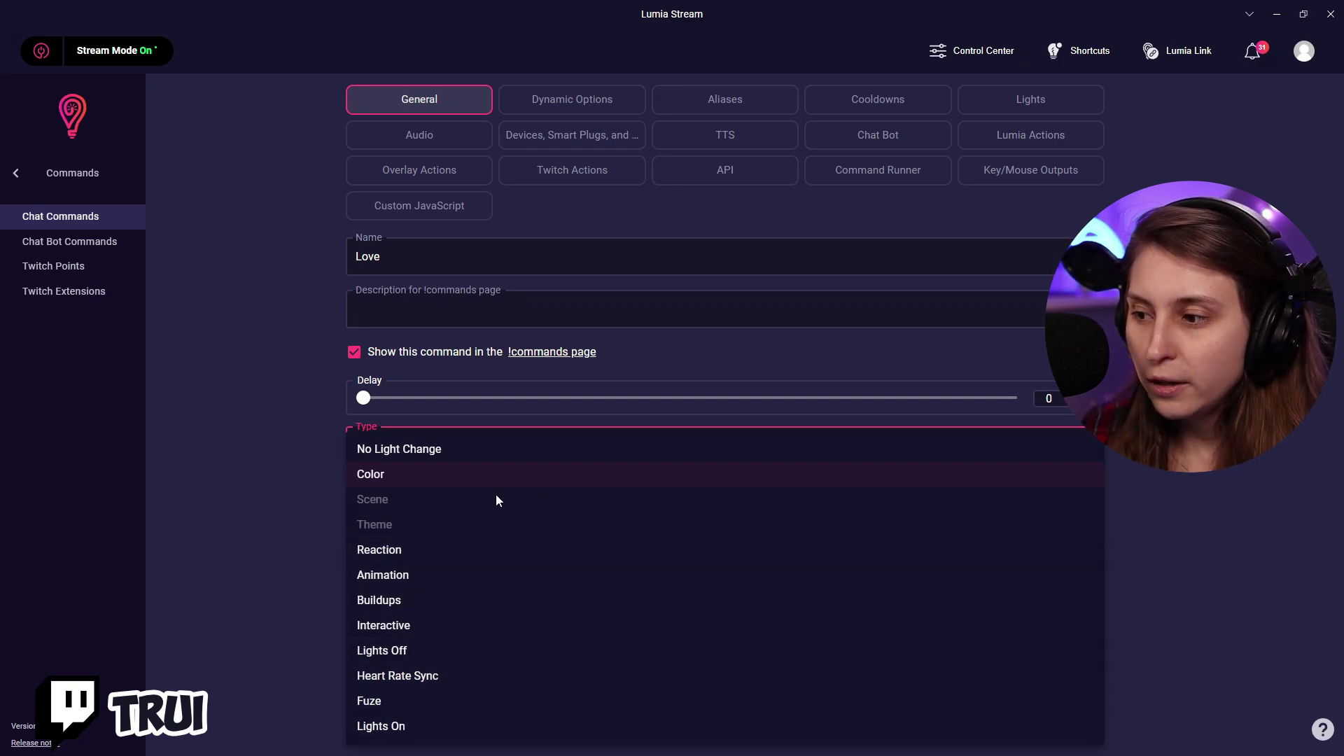
- Pick a deep pink colour at full brightness for the Love command's light value
click(416, 483)
click(480, 504)
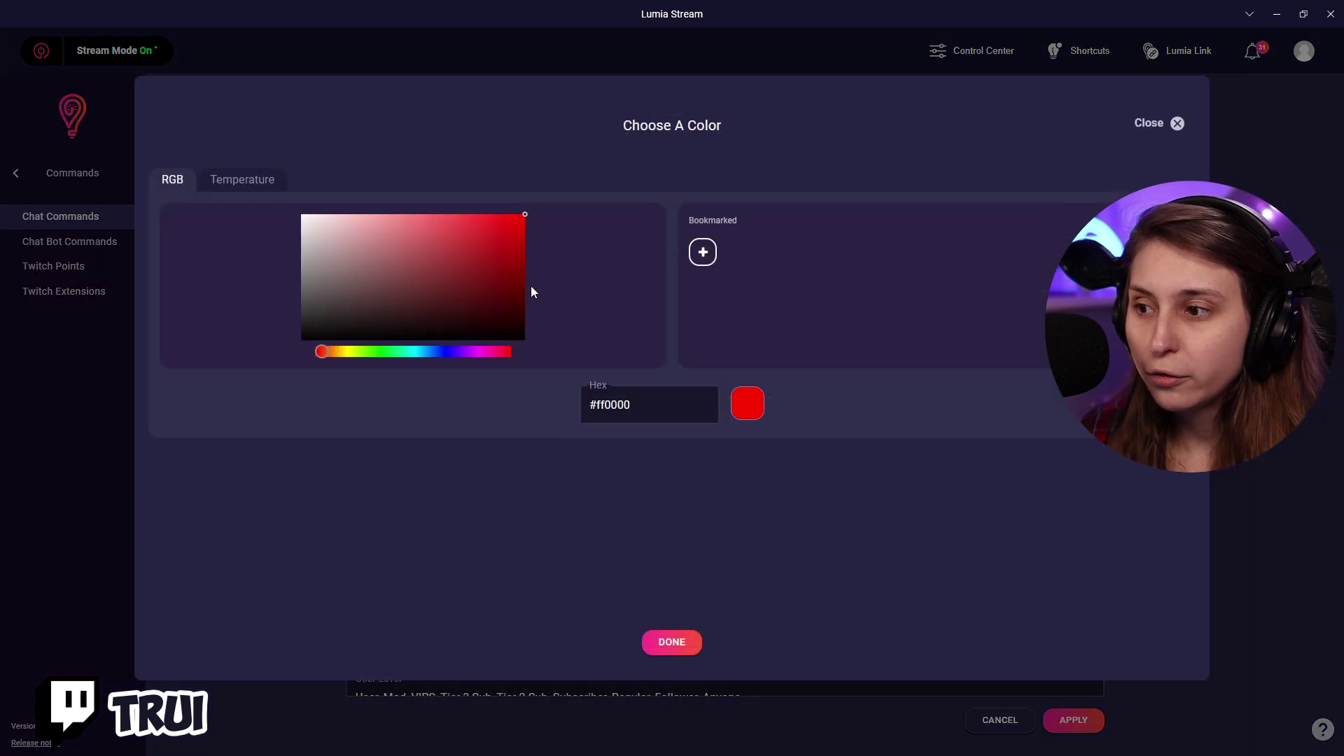
click(487, 354)
drag(524, 217, 512, 234)
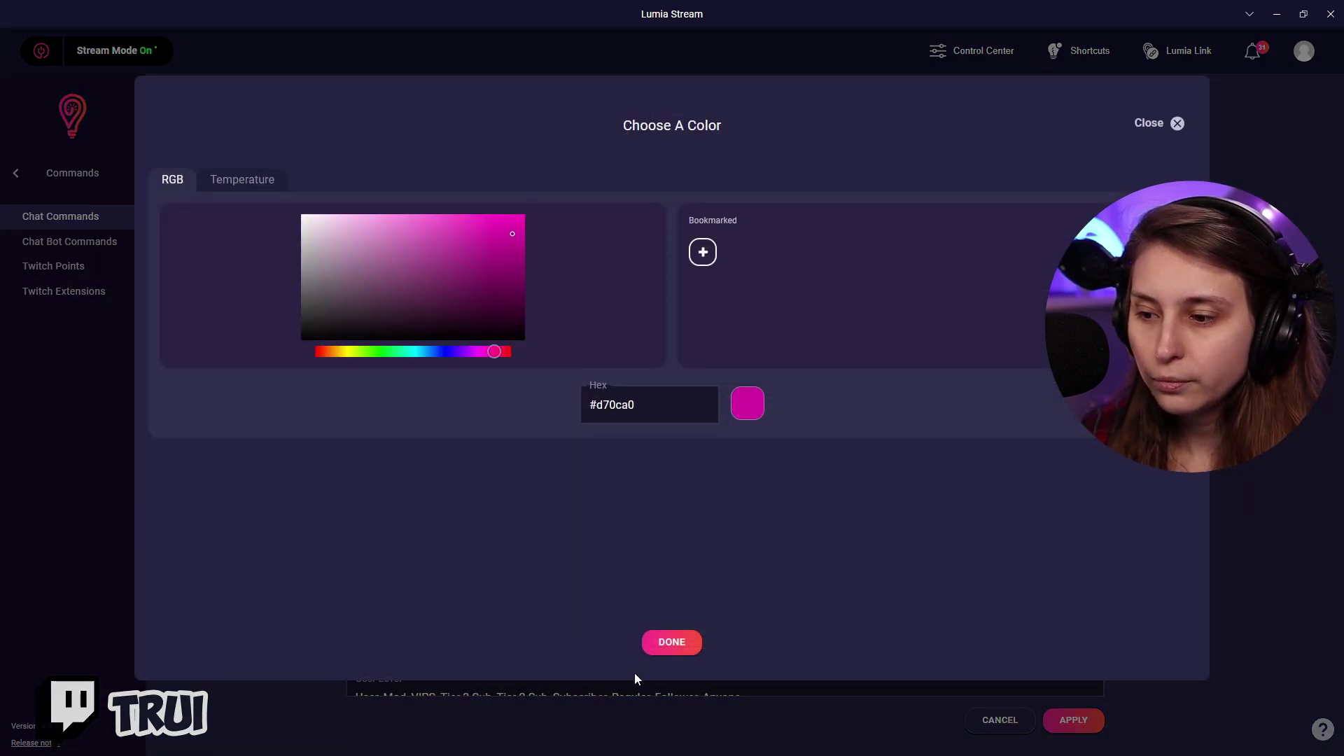
click(671, 642)
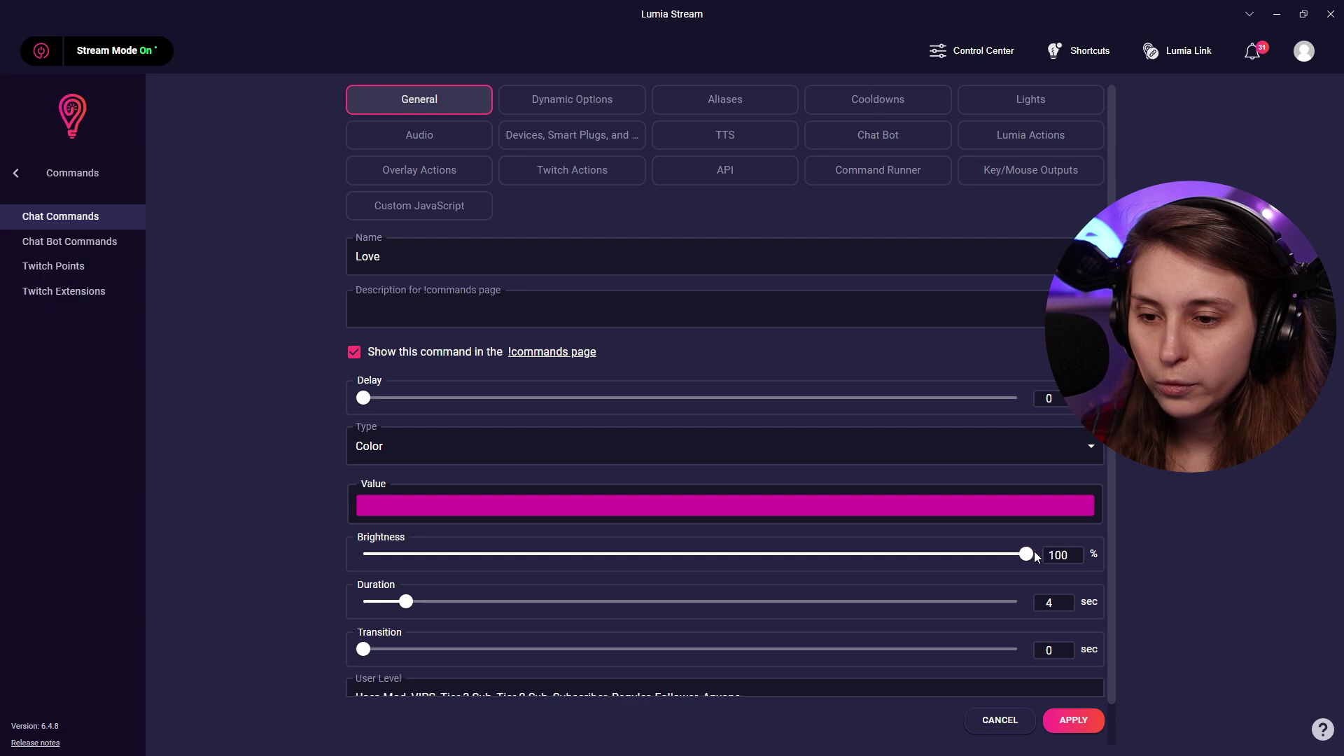
key(End)
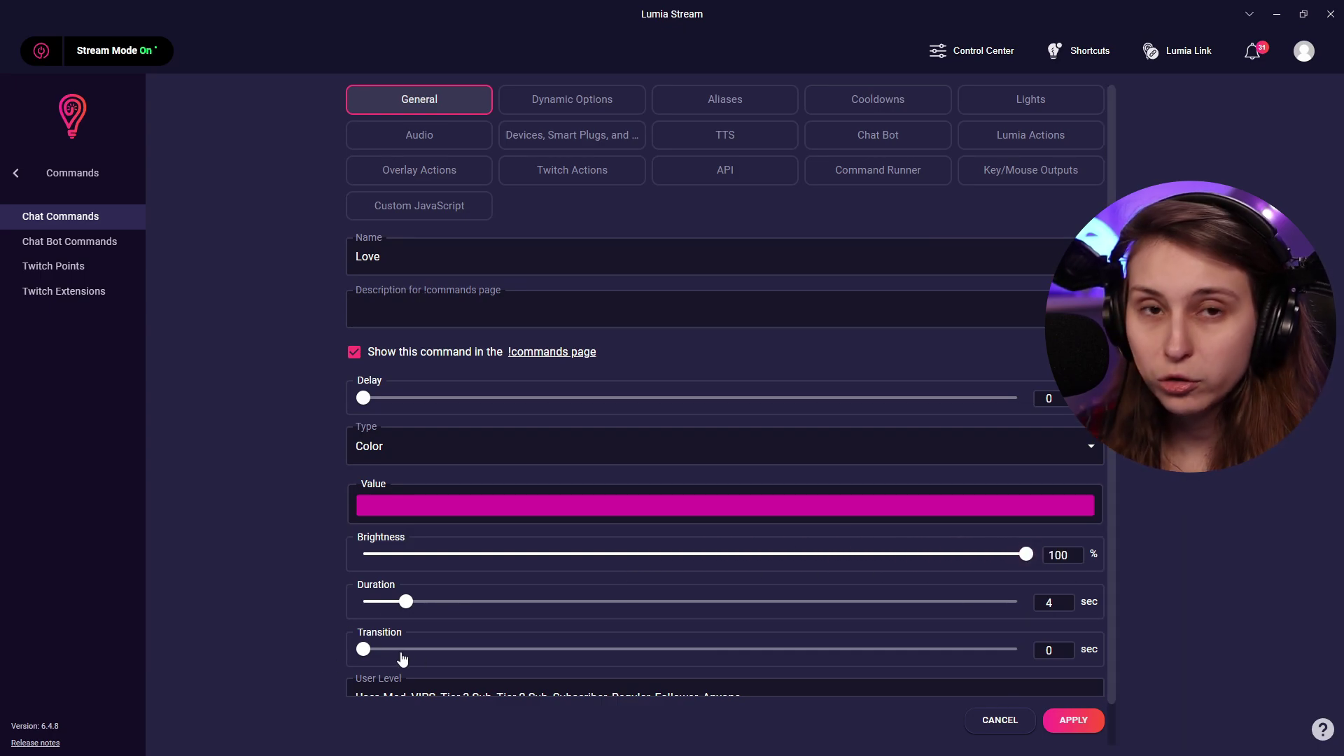
- Switch the light change type to Reaction with the flash effect
click(609, 450)
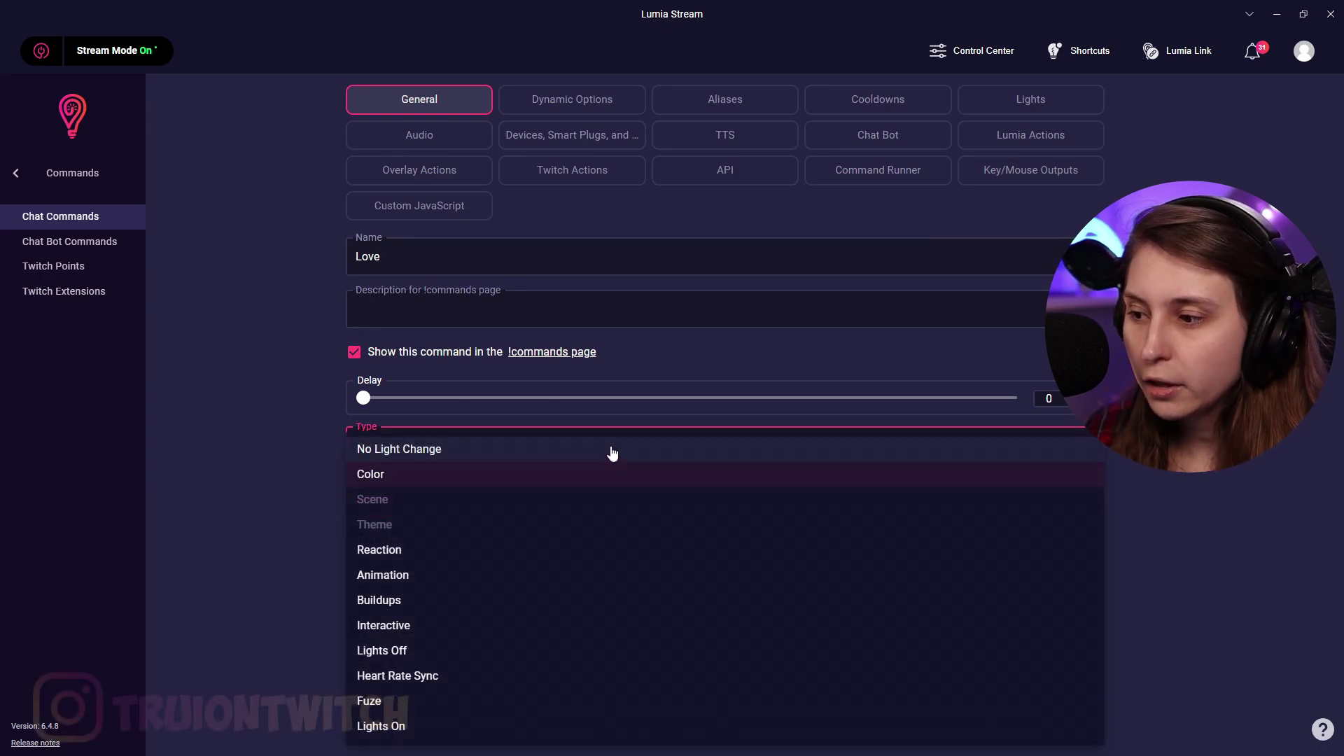
click(448, 548)
click(479, 546)
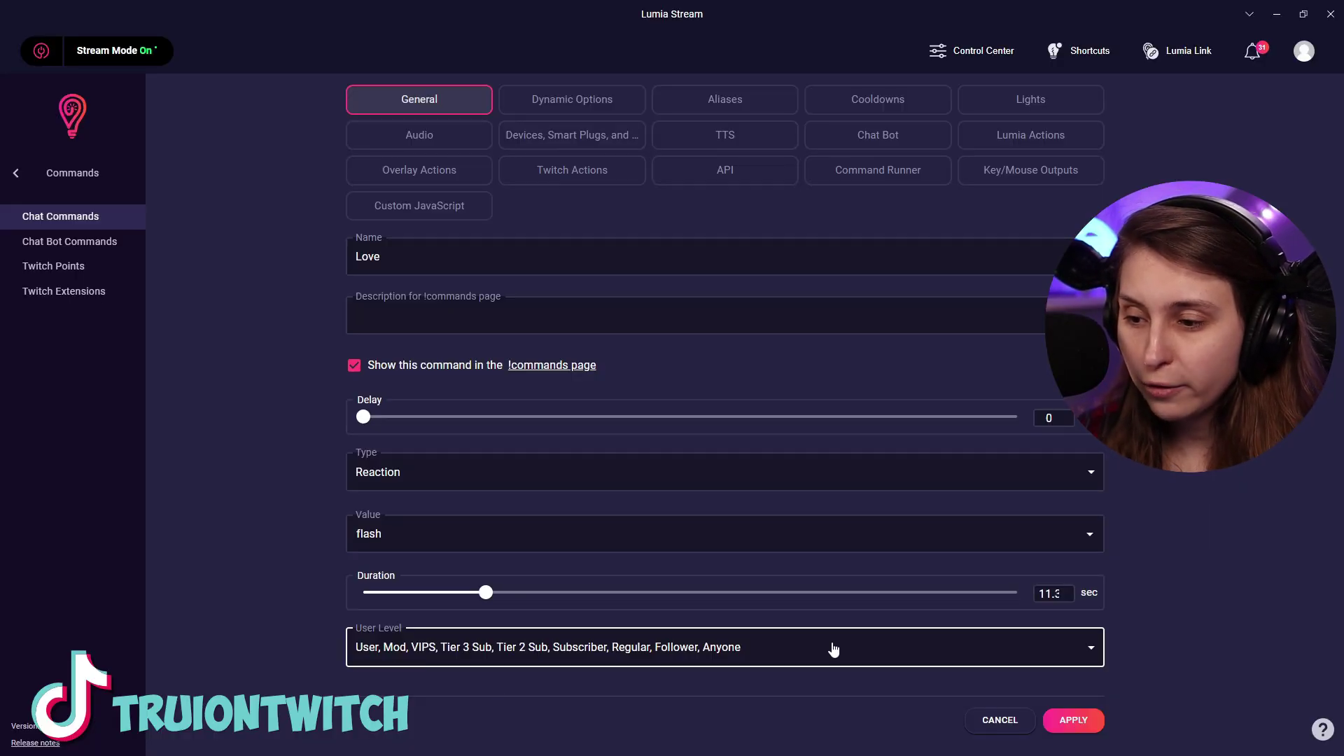
- Uncheck Anyone, Follower, Regular, VIPS and Mod in the Love command's User Level list
click(834, 649)
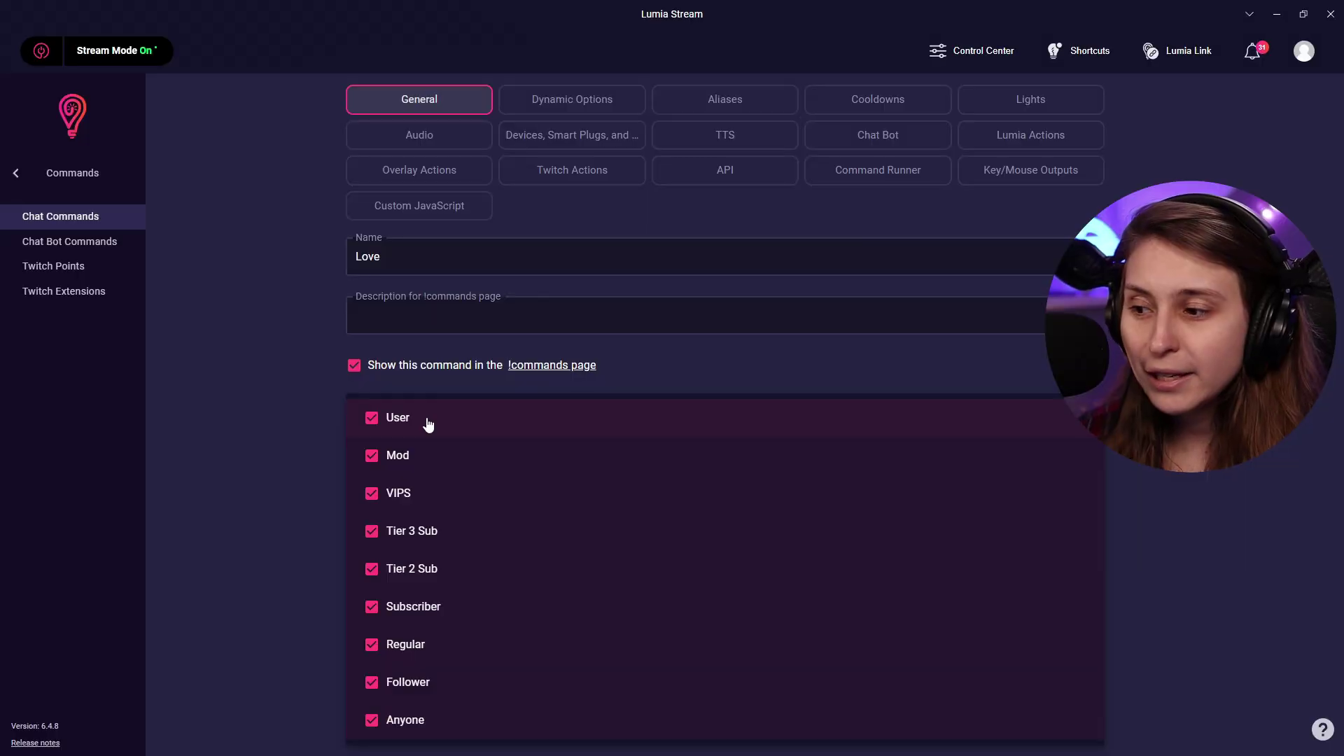
click(372, 719)
click(372, 682)
click(372, 644)
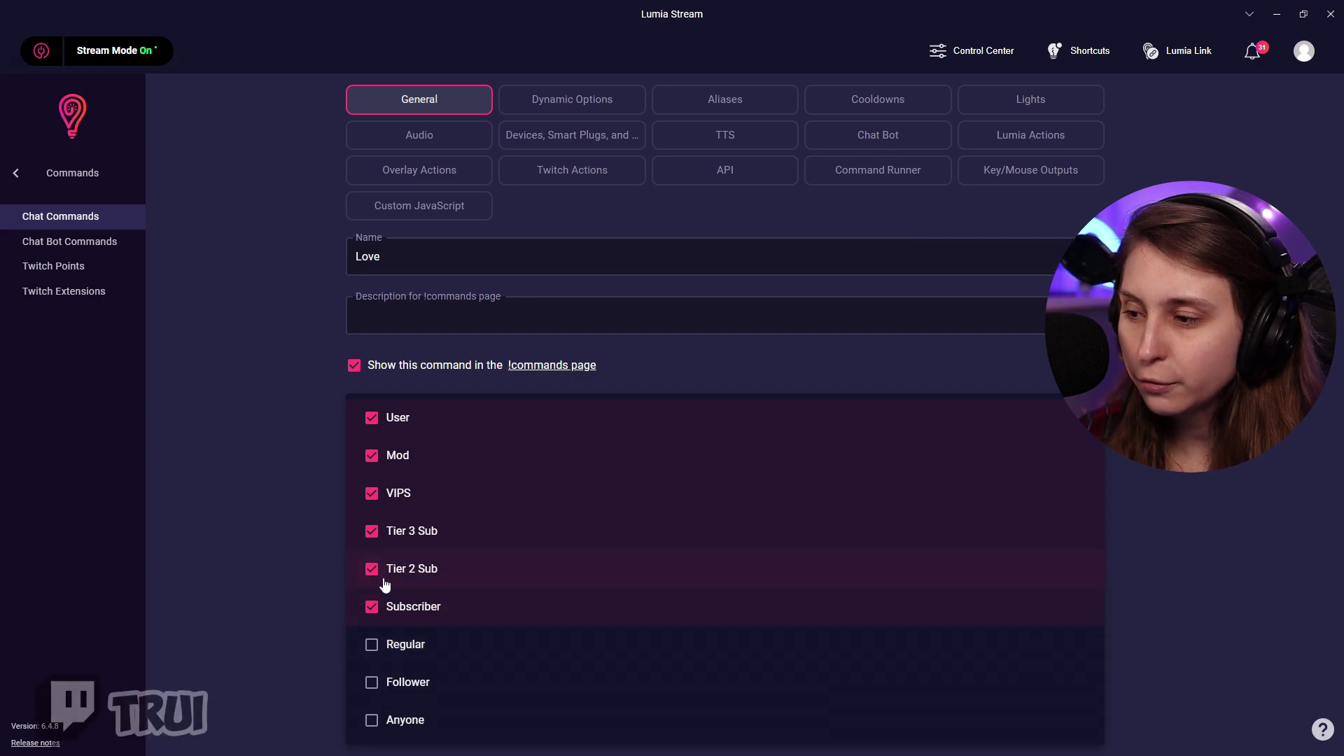
click(378, 497)
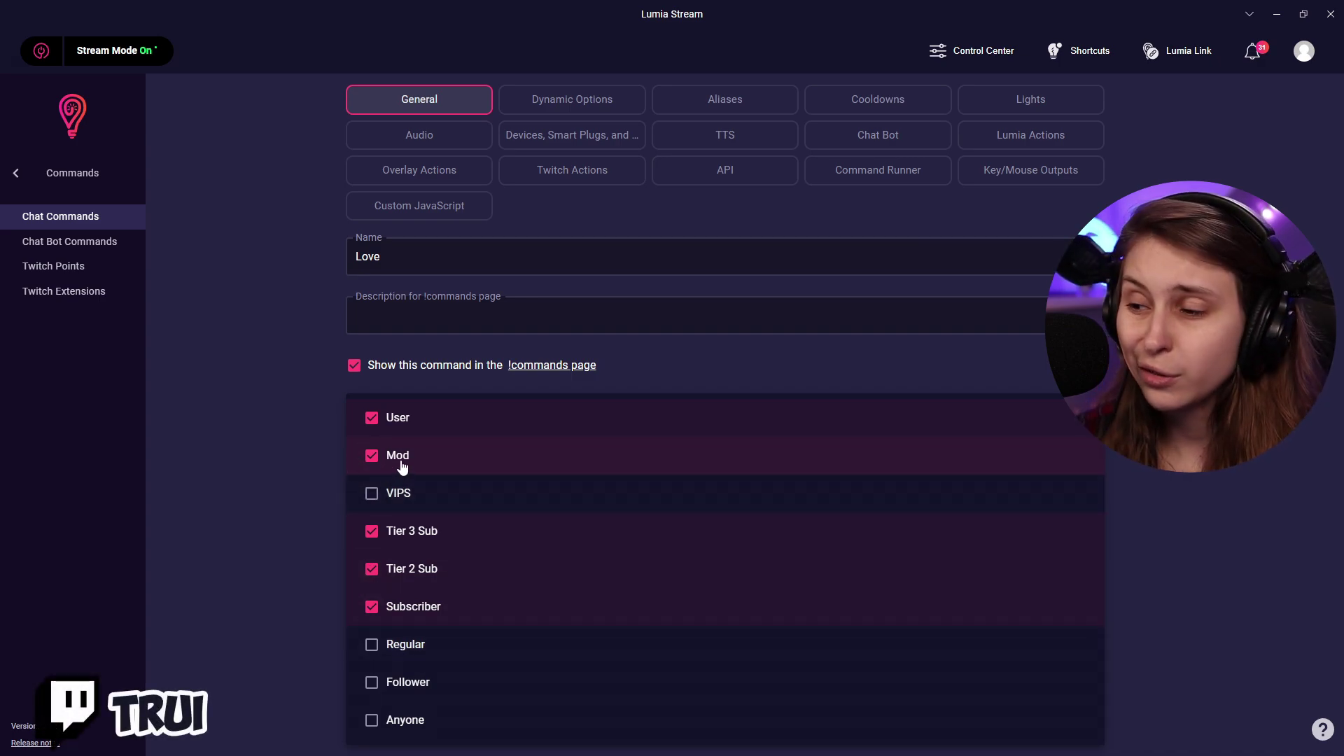
click(381, 457)
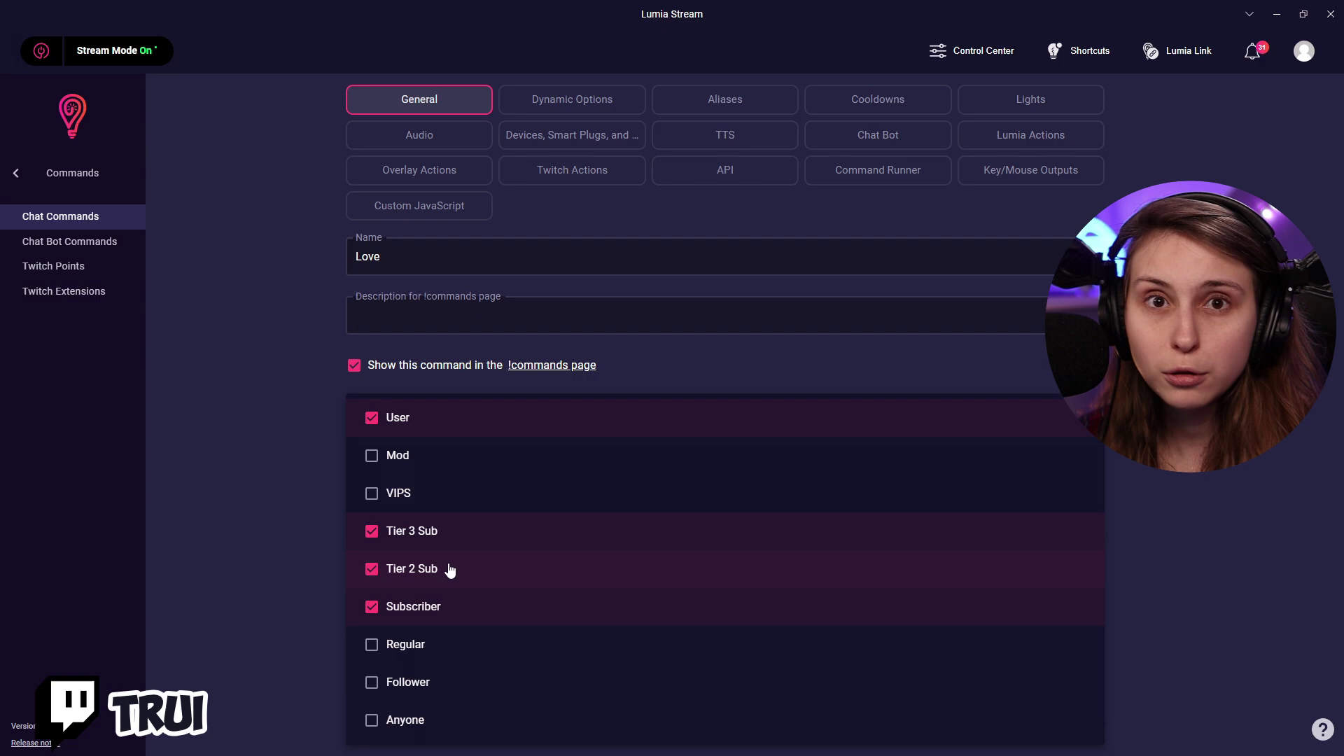
key(Escape)
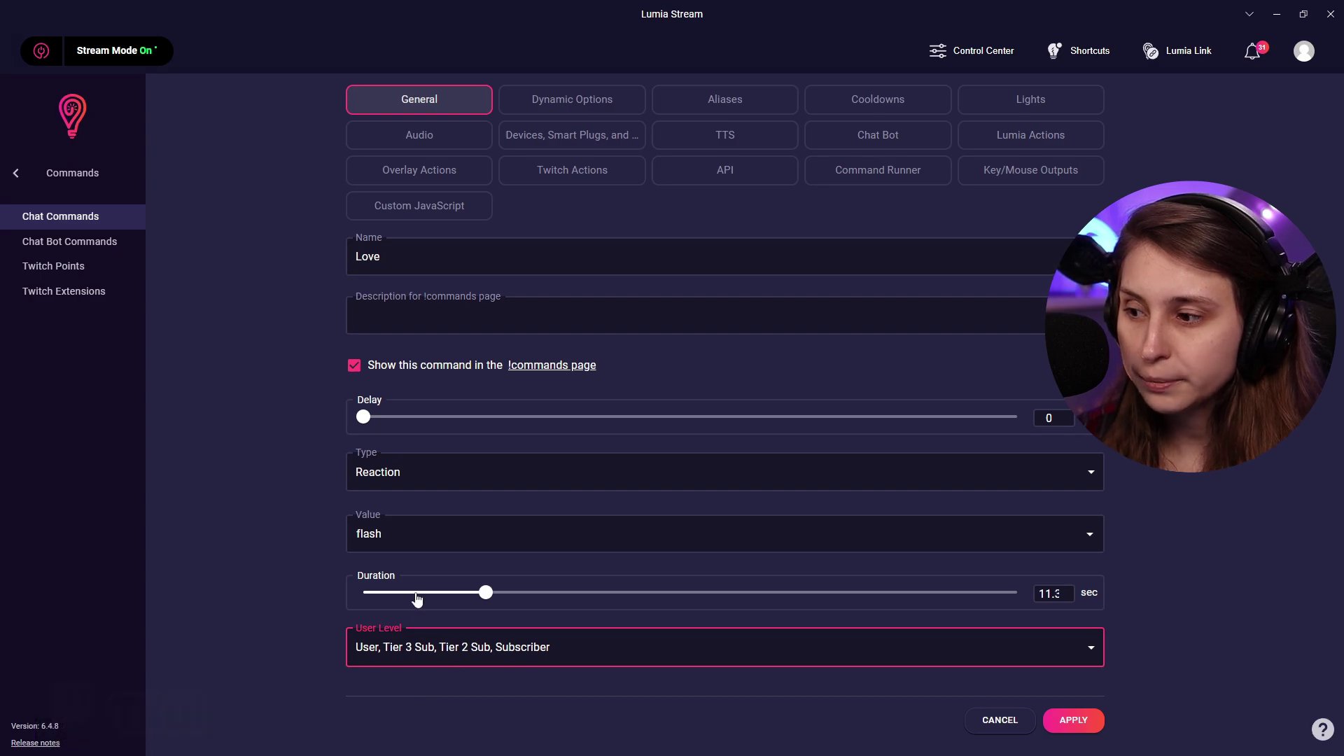
- Save the Love command, switch its reaction to rainbow, and shorten its duration to 8.8 seconds
click(1055, 723)
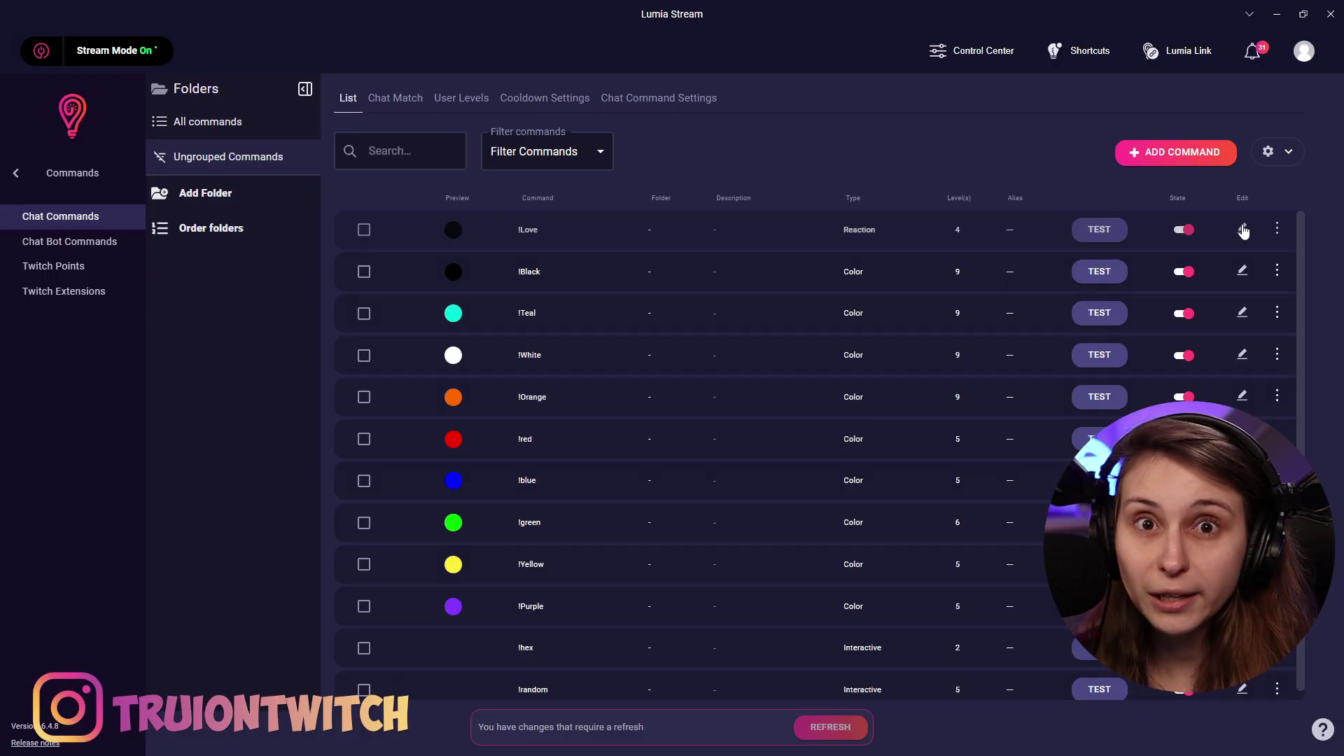
click(1242, 228)
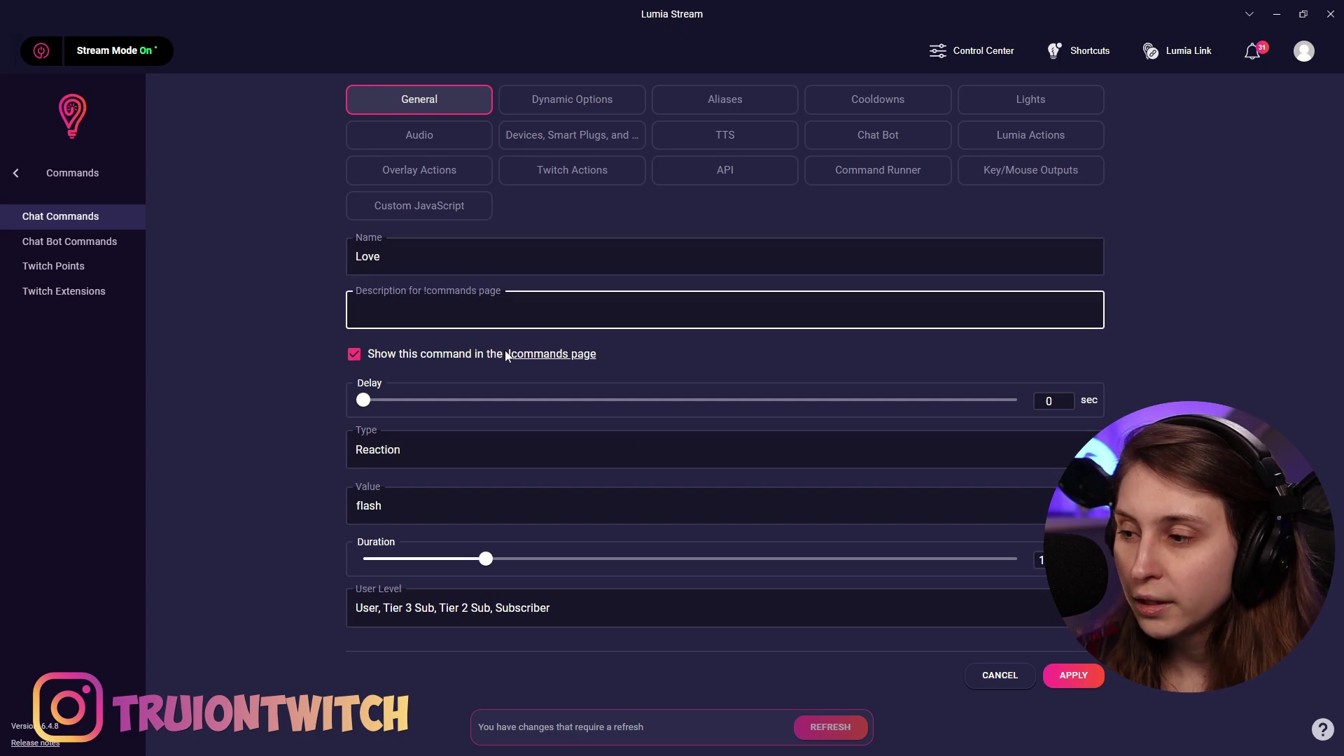
click(507, 461)
click(435, 551)
click(470, 505)
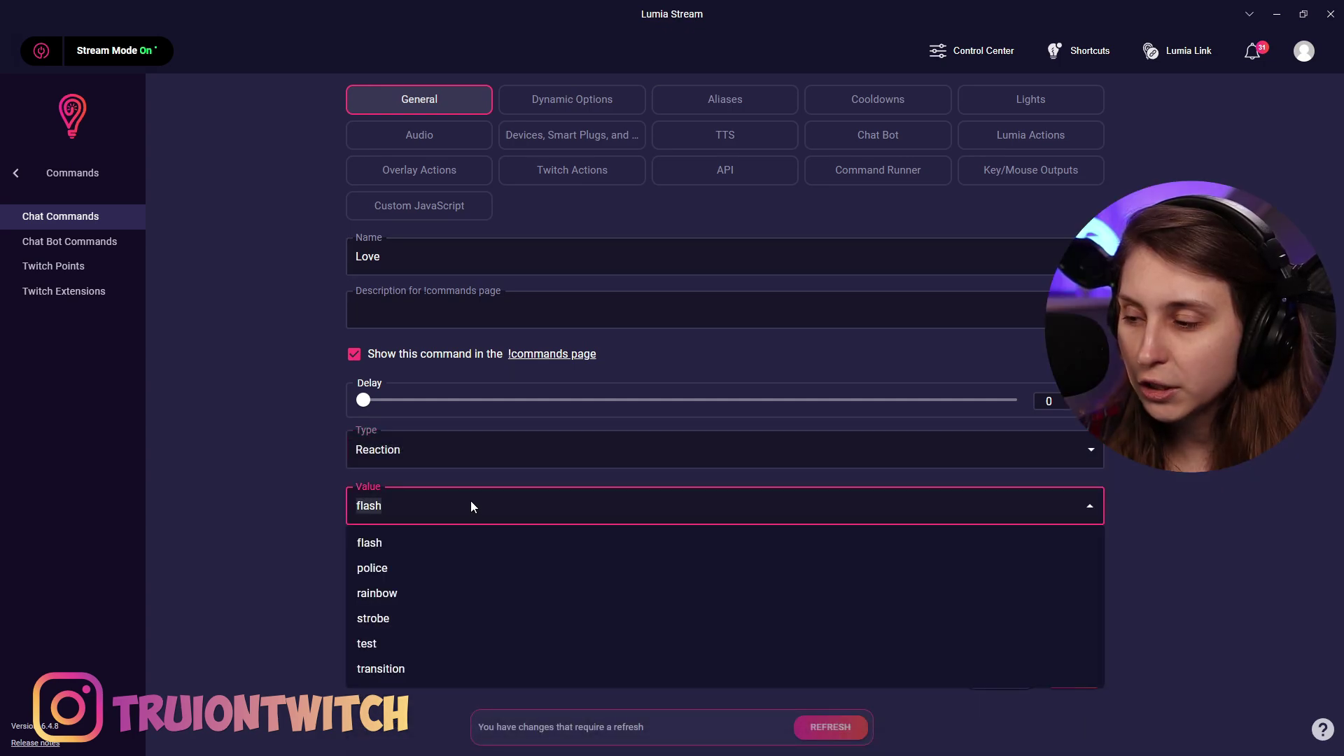
click(441, 596)
click(1068, 672)
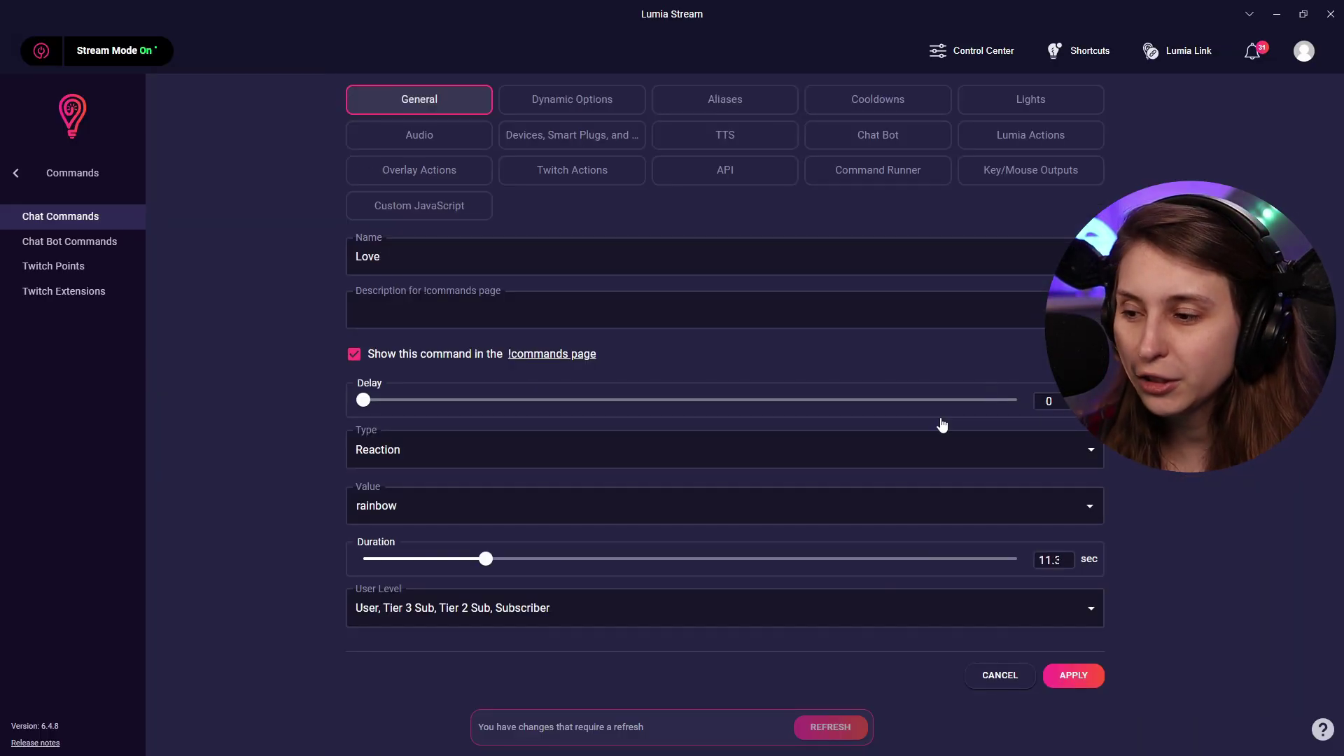
drag(471, 560, 446, 570)
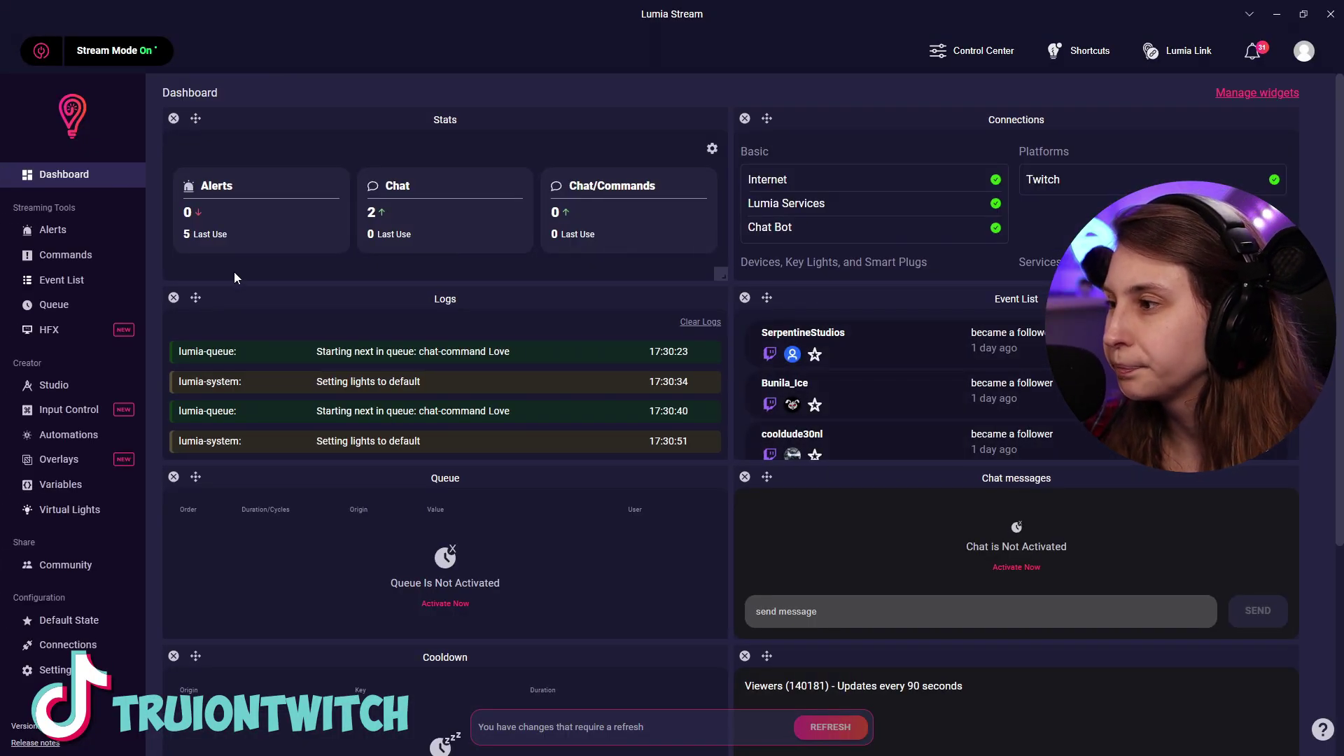
- Add a new Studio reaction named Love and shorten its cycle duration to 0.6 s
click(67, 384)
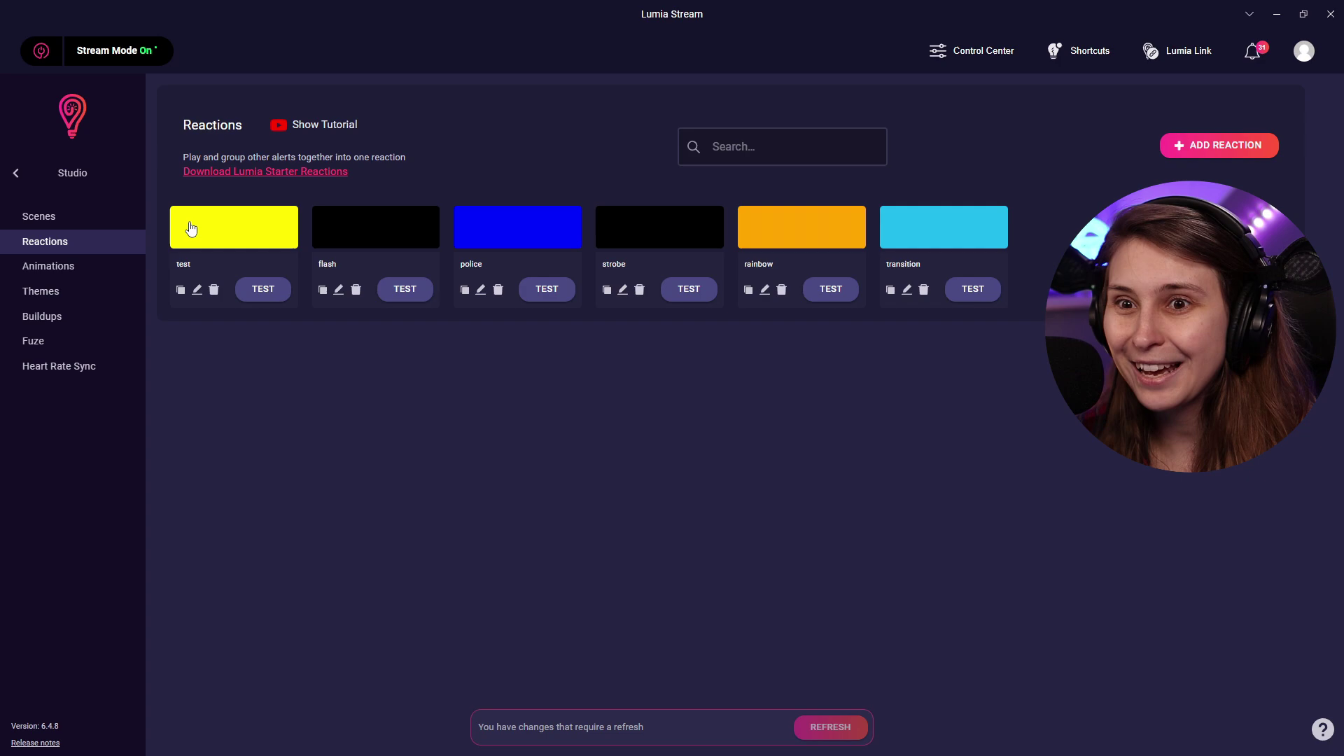
click(1233, 145)
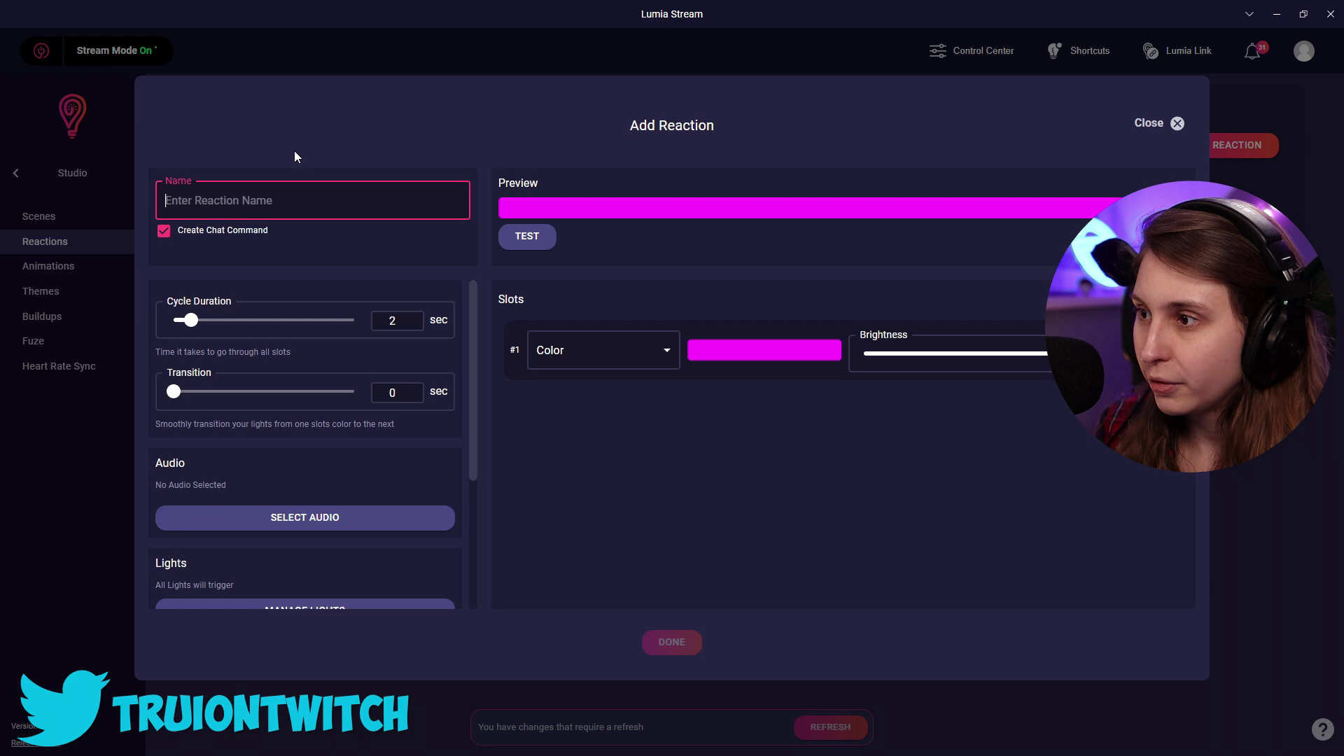
text(Love)
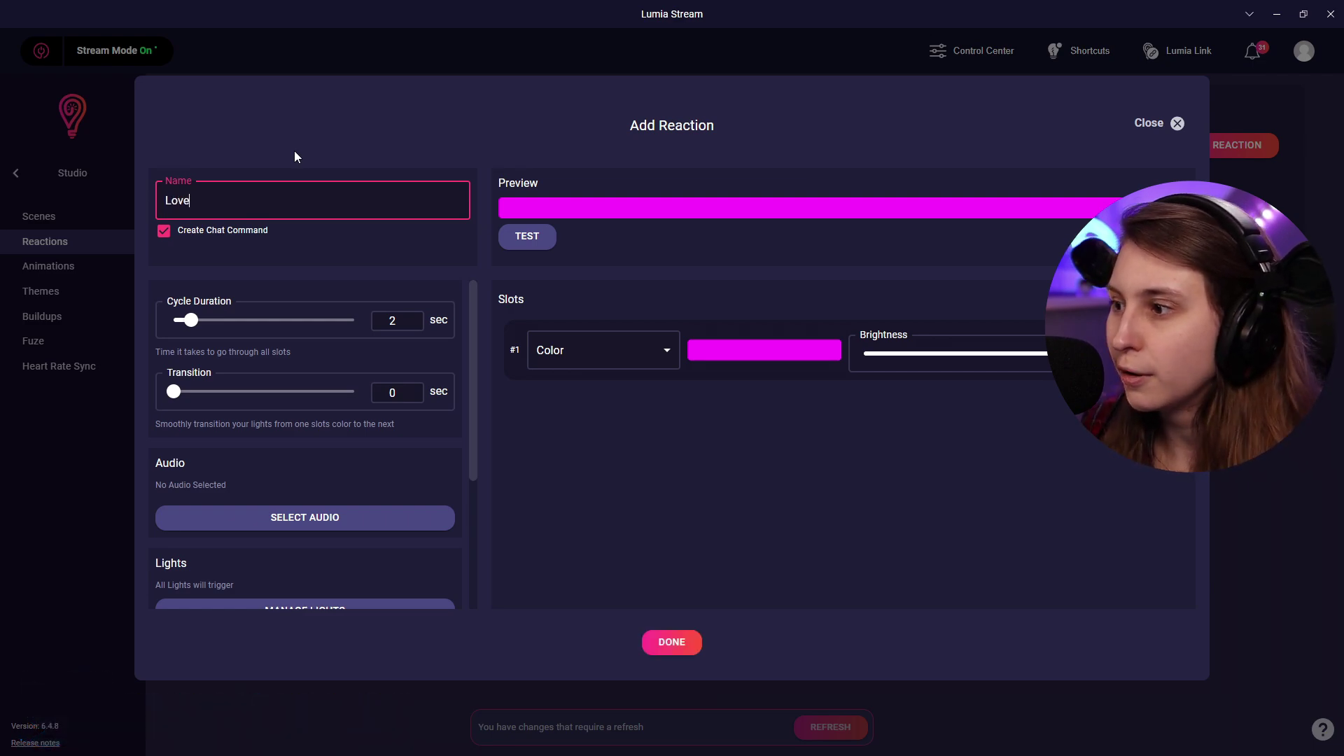
drag(190, 320, 170, 326)
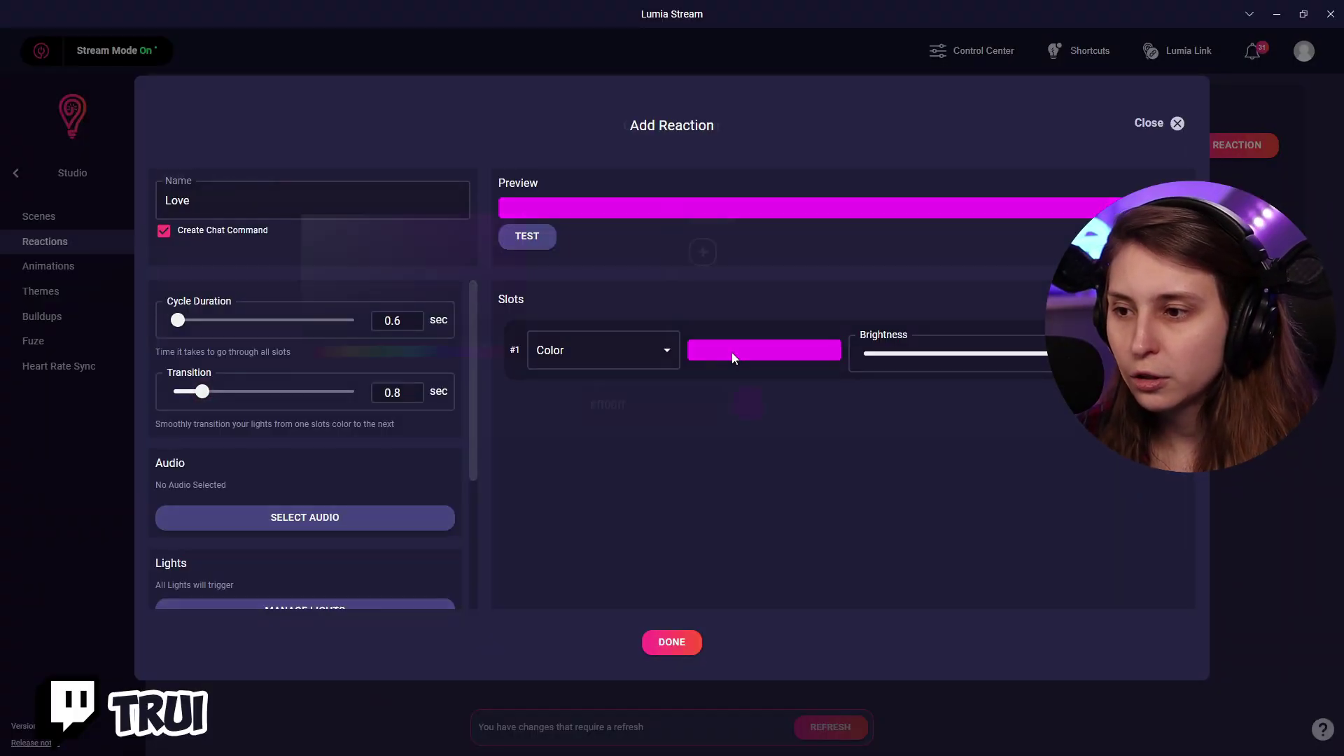
- Set the Love reaction's first colour slot to red
click(733, 351)
drag(493, 354, 509, 352)
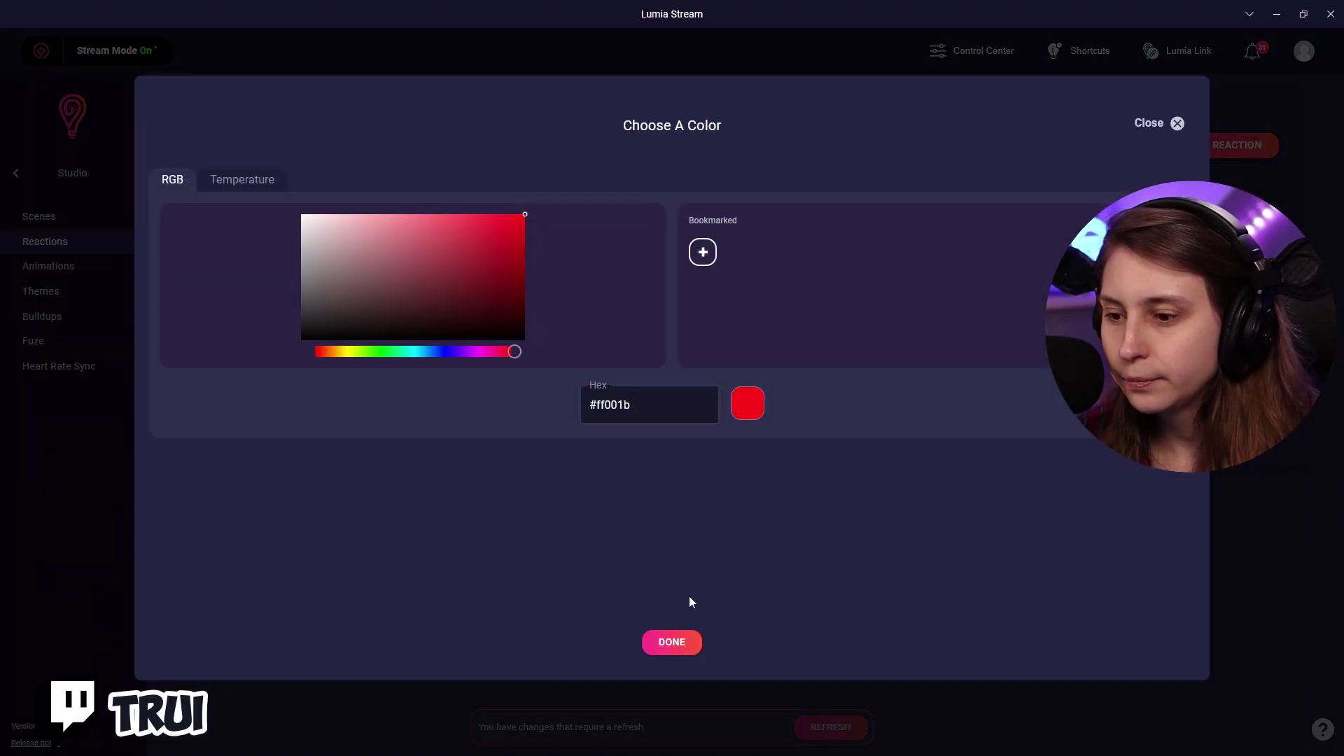
click(672, 642)
- Add a pink-red second colour slot and fine-tune the cycle duration to 0.9 s
click(1176, 350)
click(765, 415)
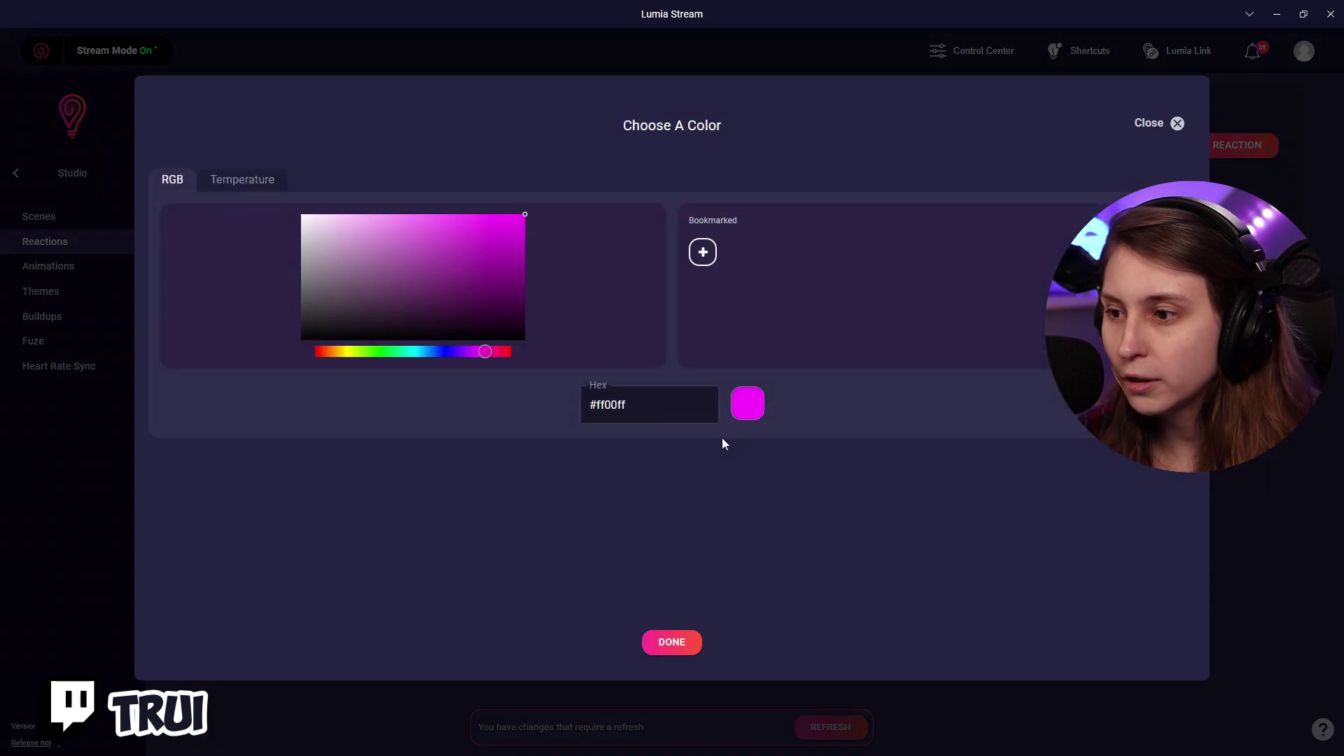
drag(483, 353, 497, 354)
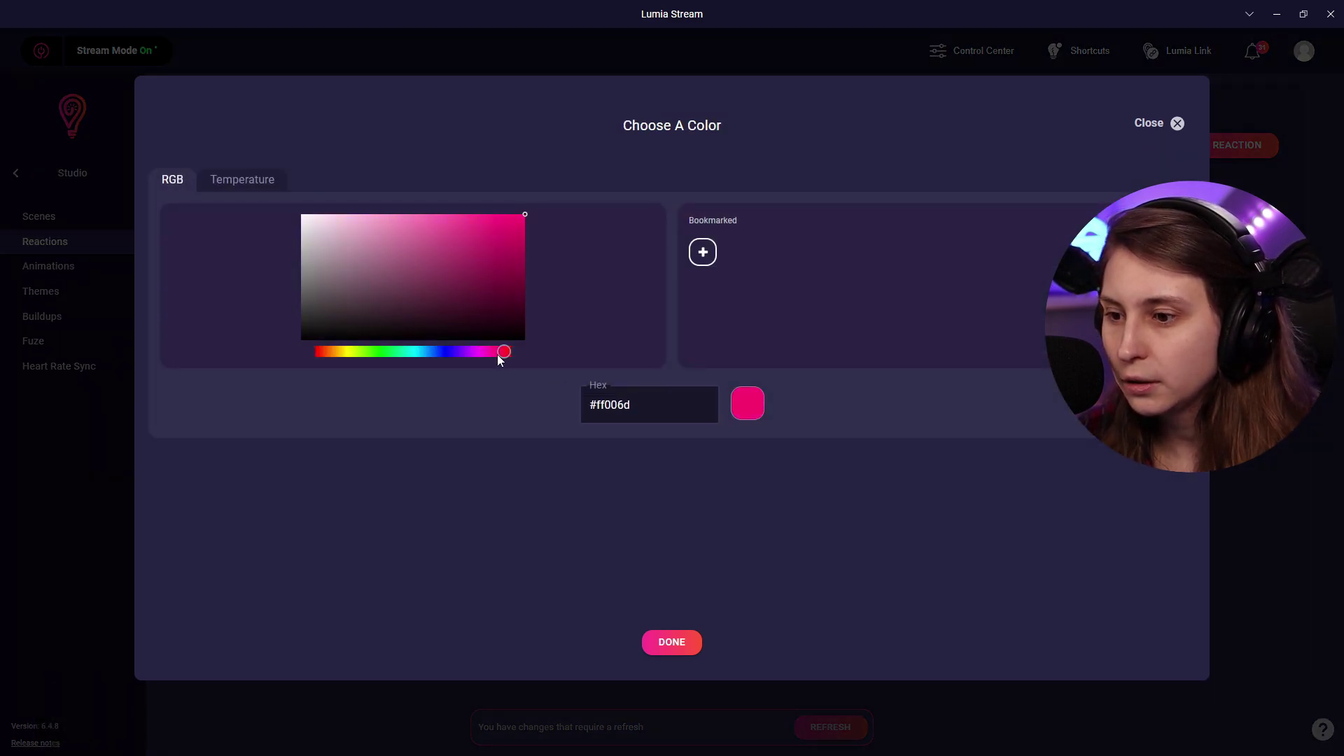
click(676, 641)
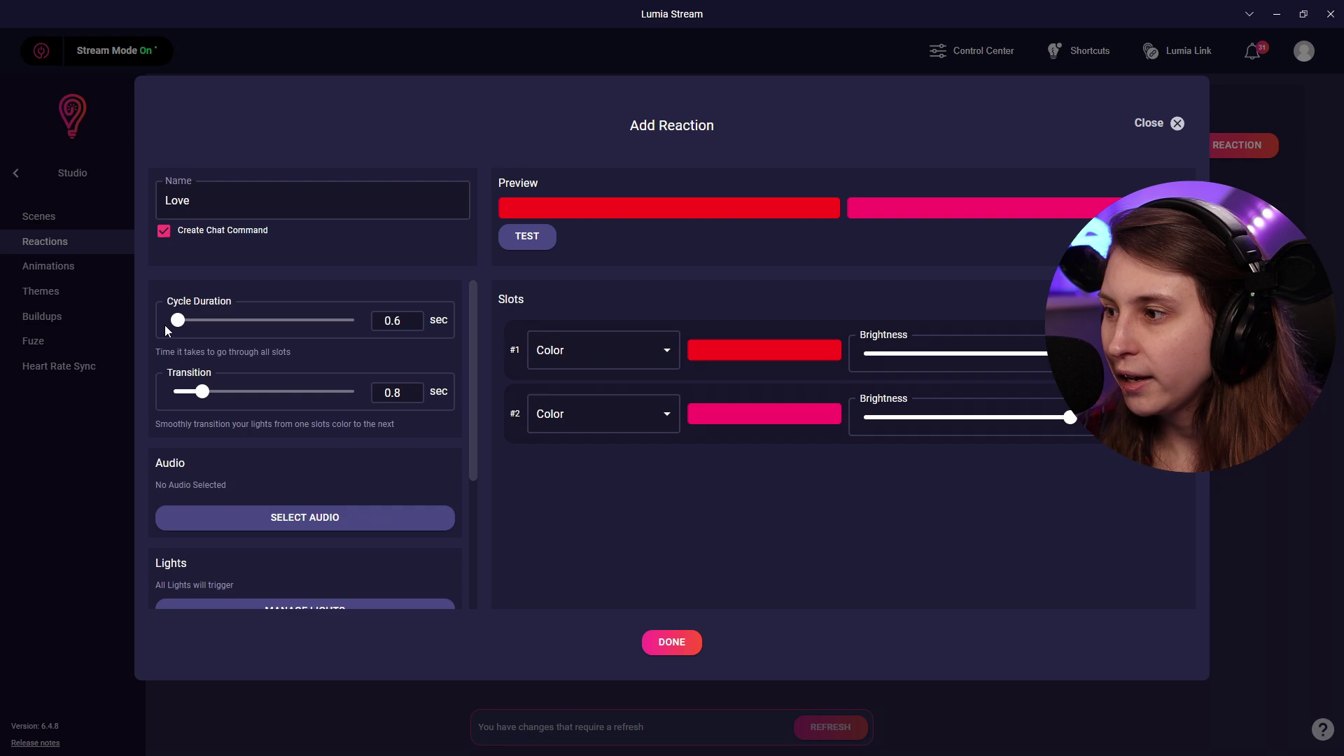
drag(177, 320, 176, 321)
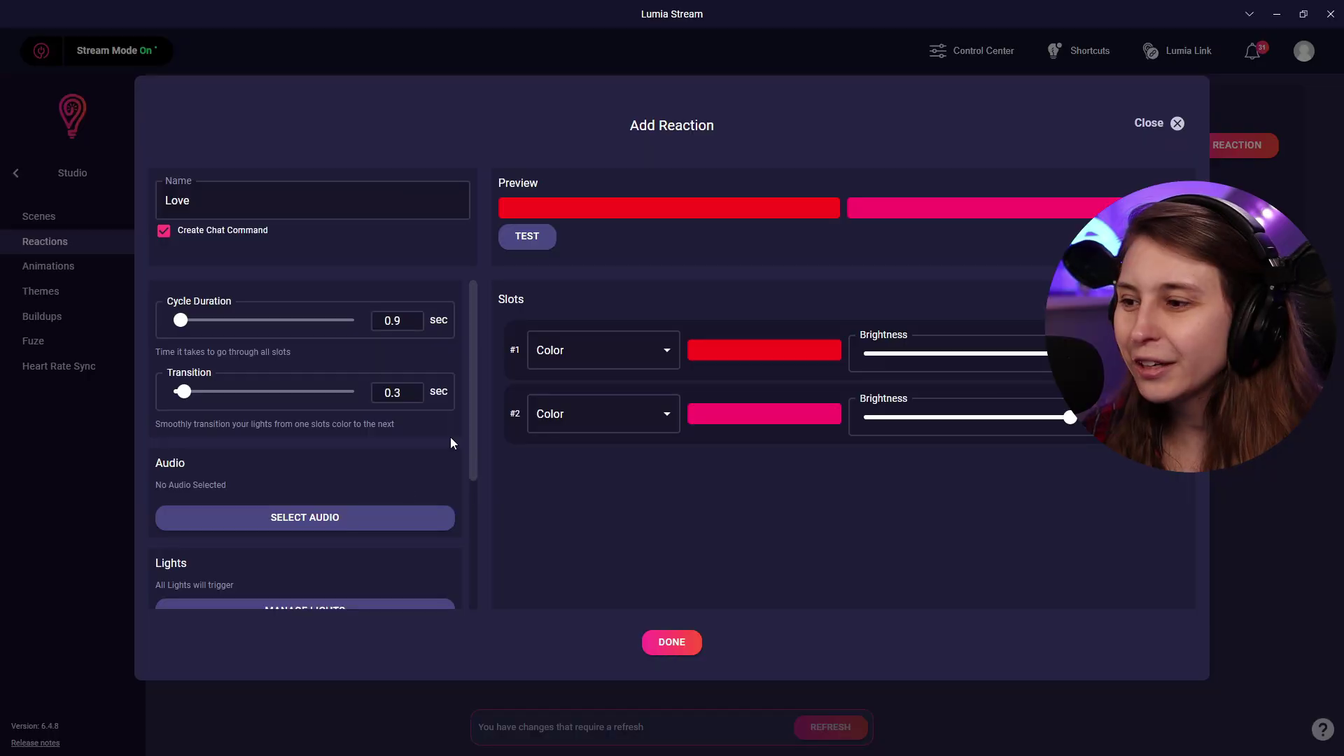
- After the cycle-time warning, raise the cycle duration to 1.6 s, test it on the lights, and save
scroll(474, 434, down, 2)
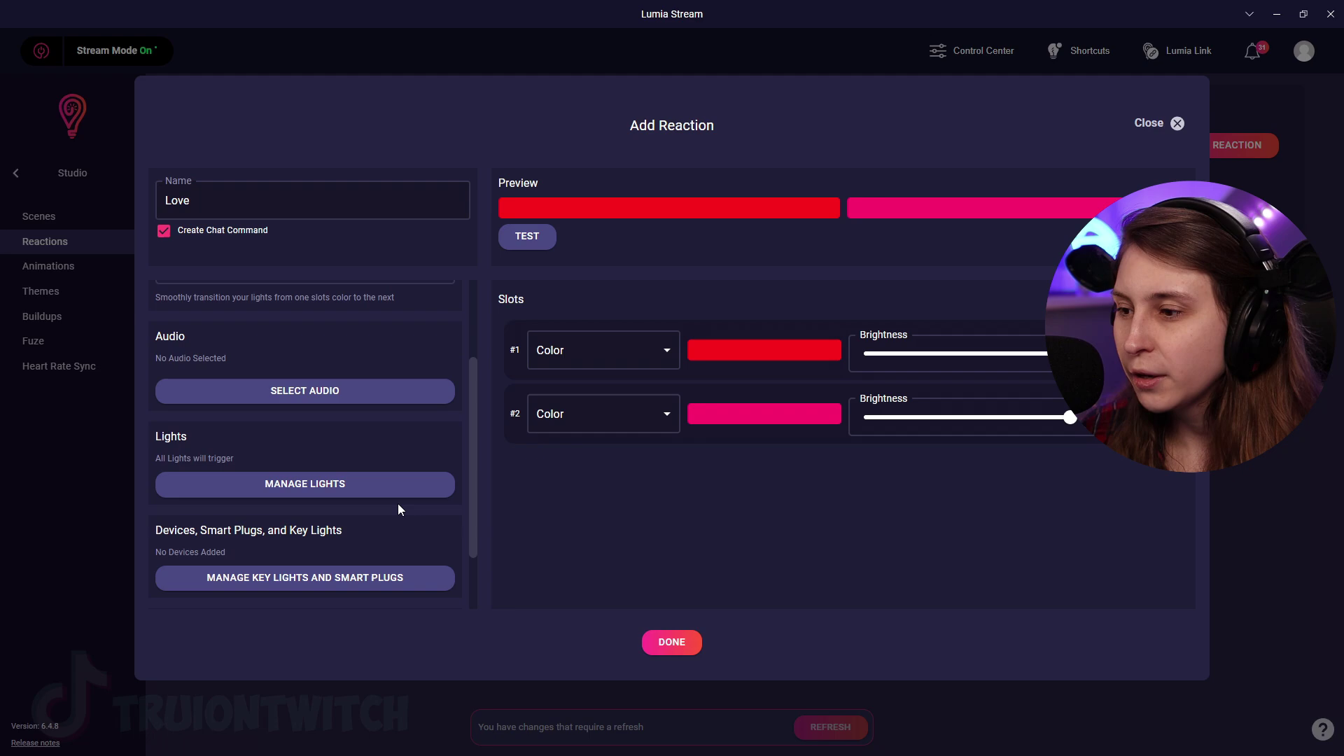
scroll(392, 427, down, 1)
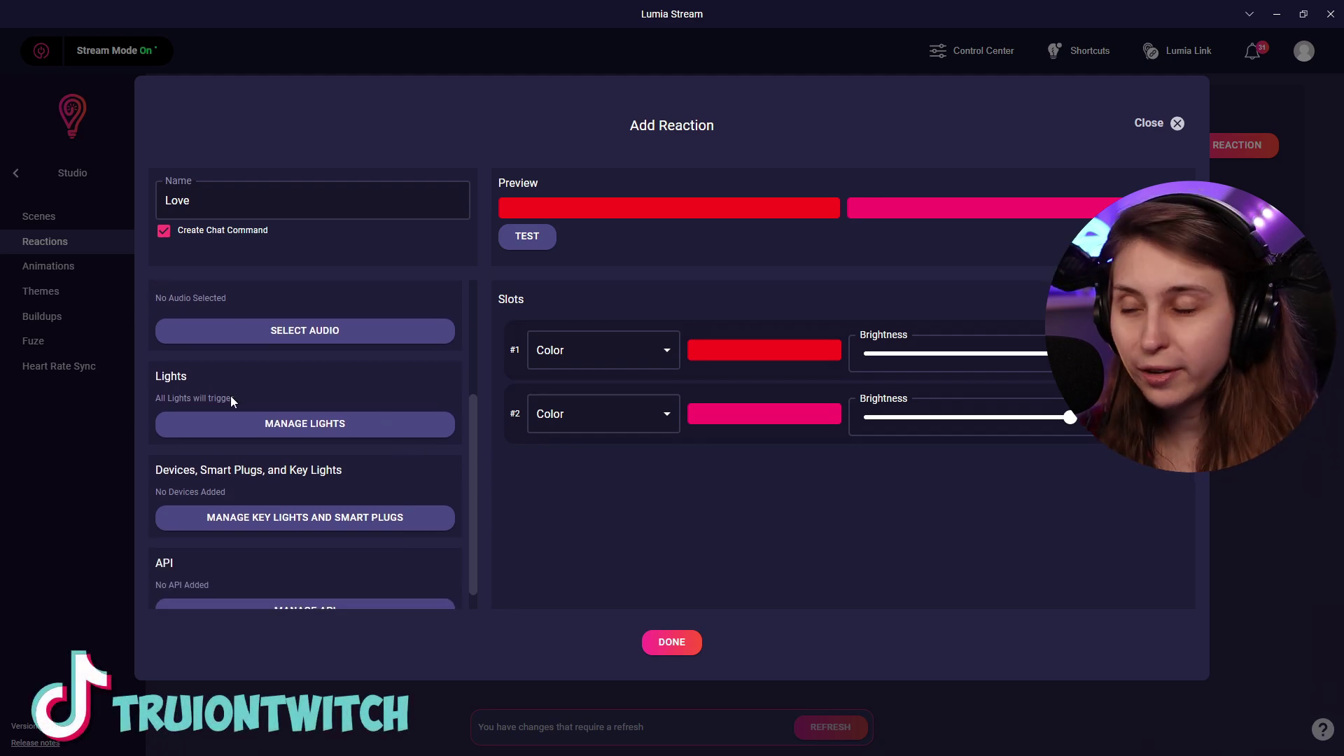
scroll(475, 448, down, 1)
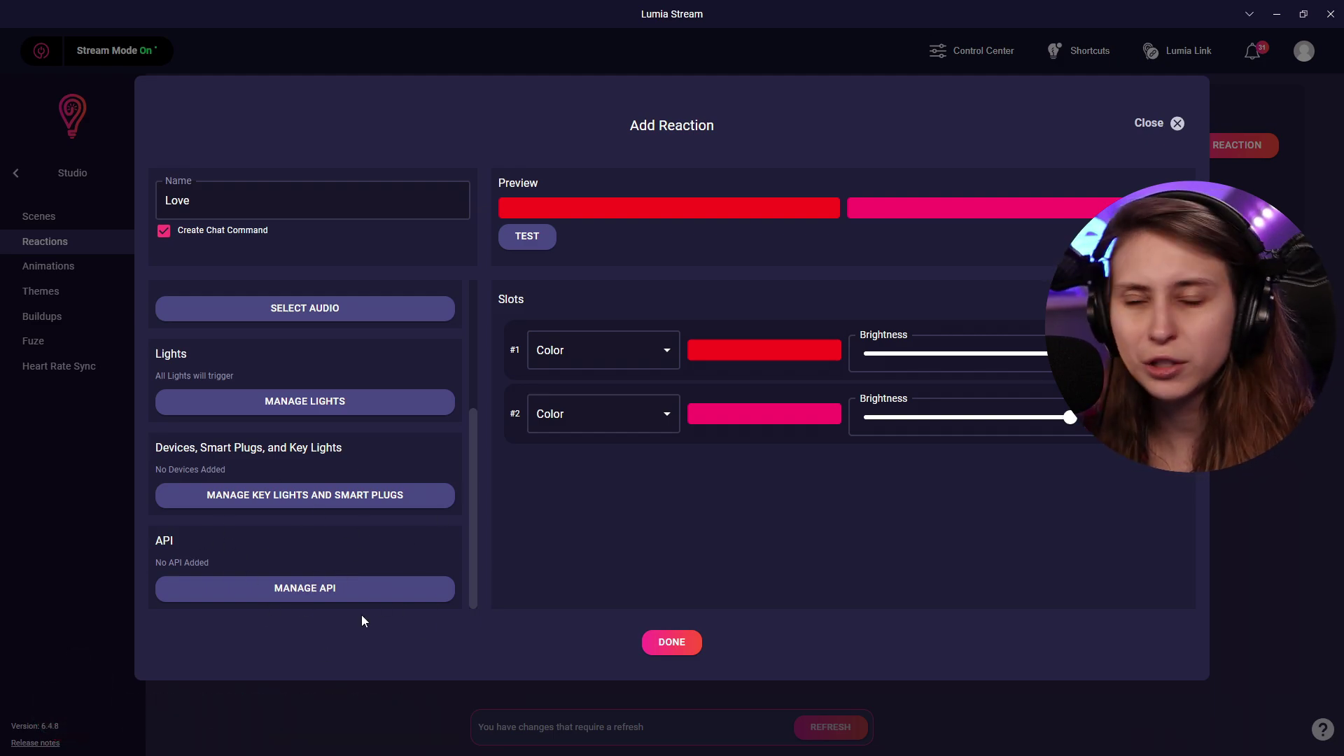
click(674, 643)
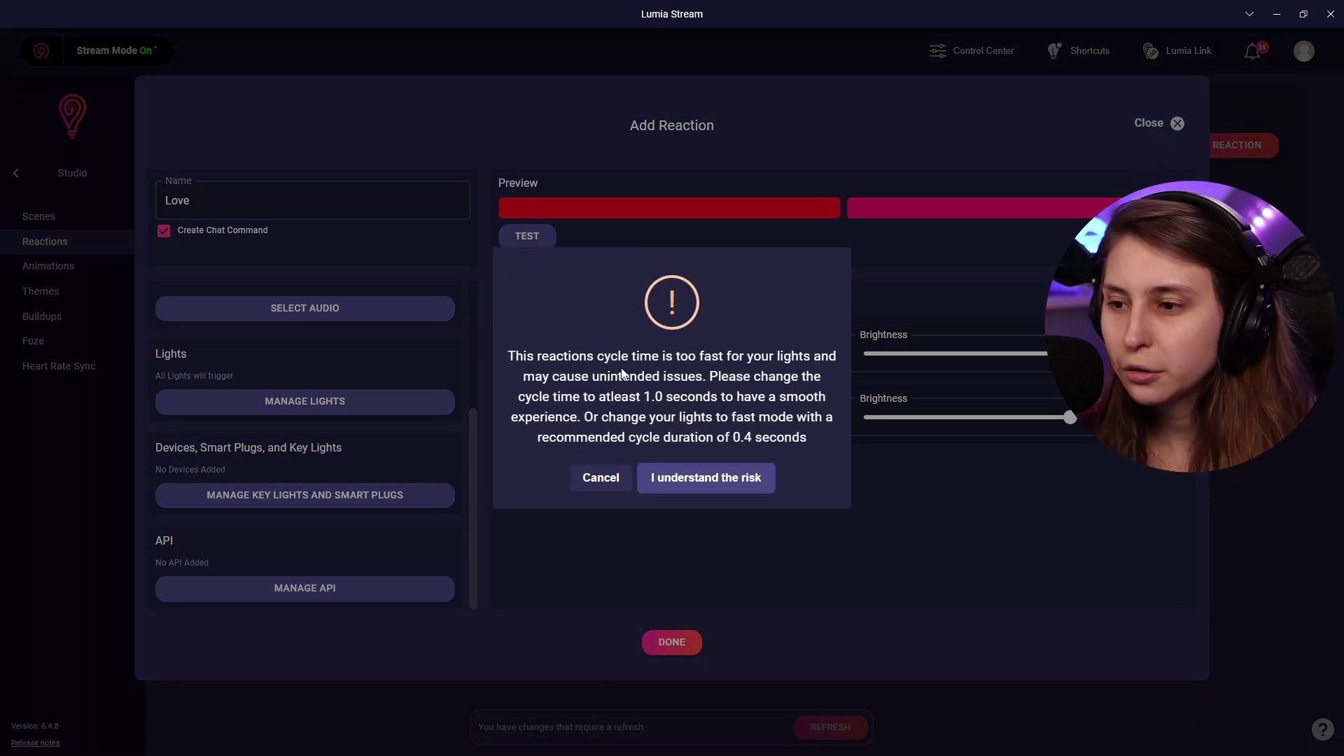
click(609, 479)
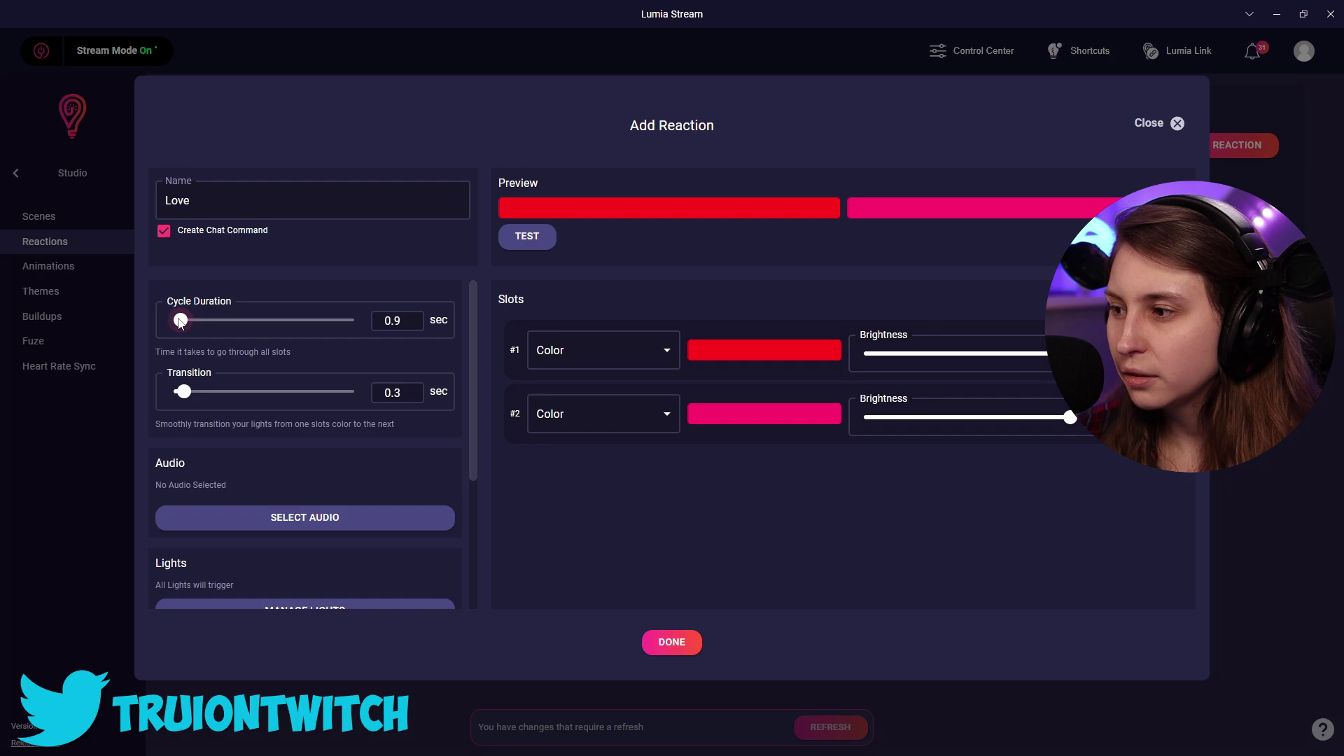
drag(180, 321, 182, 321)
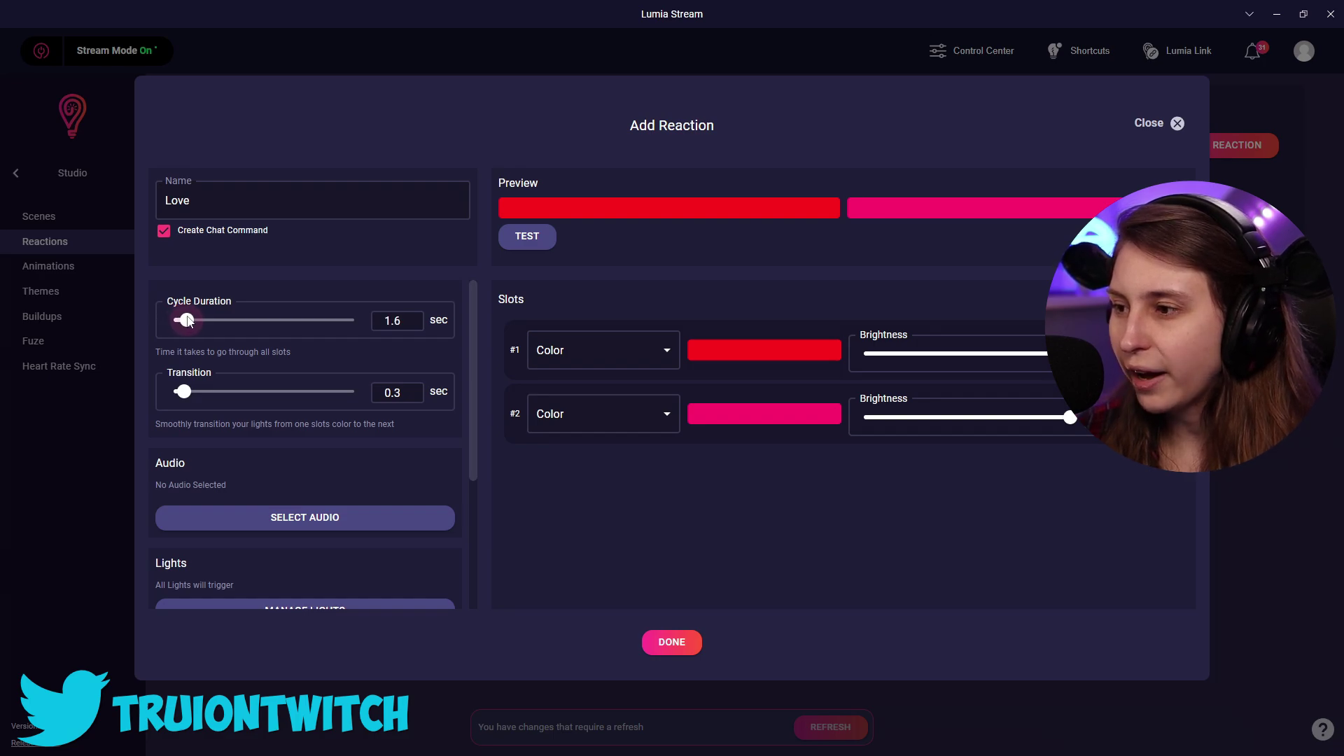
click(518, 239)
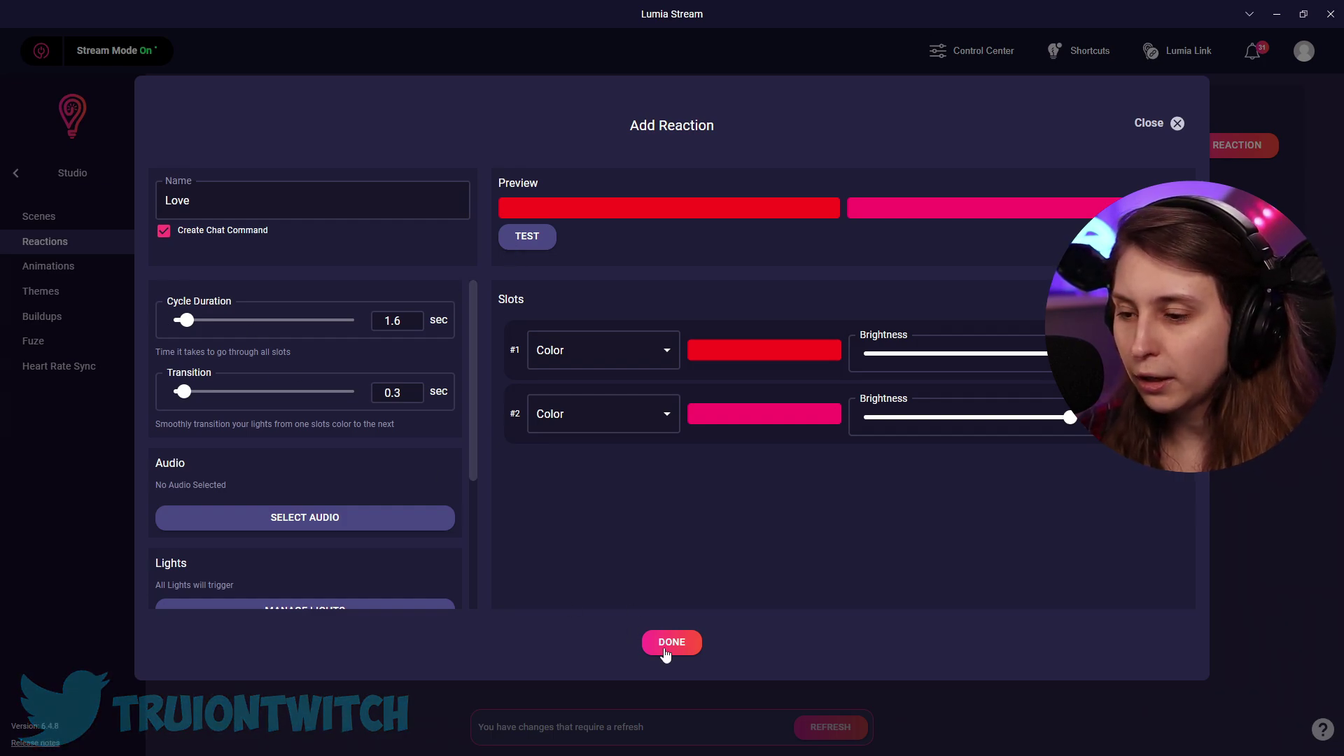
click(669, 644)
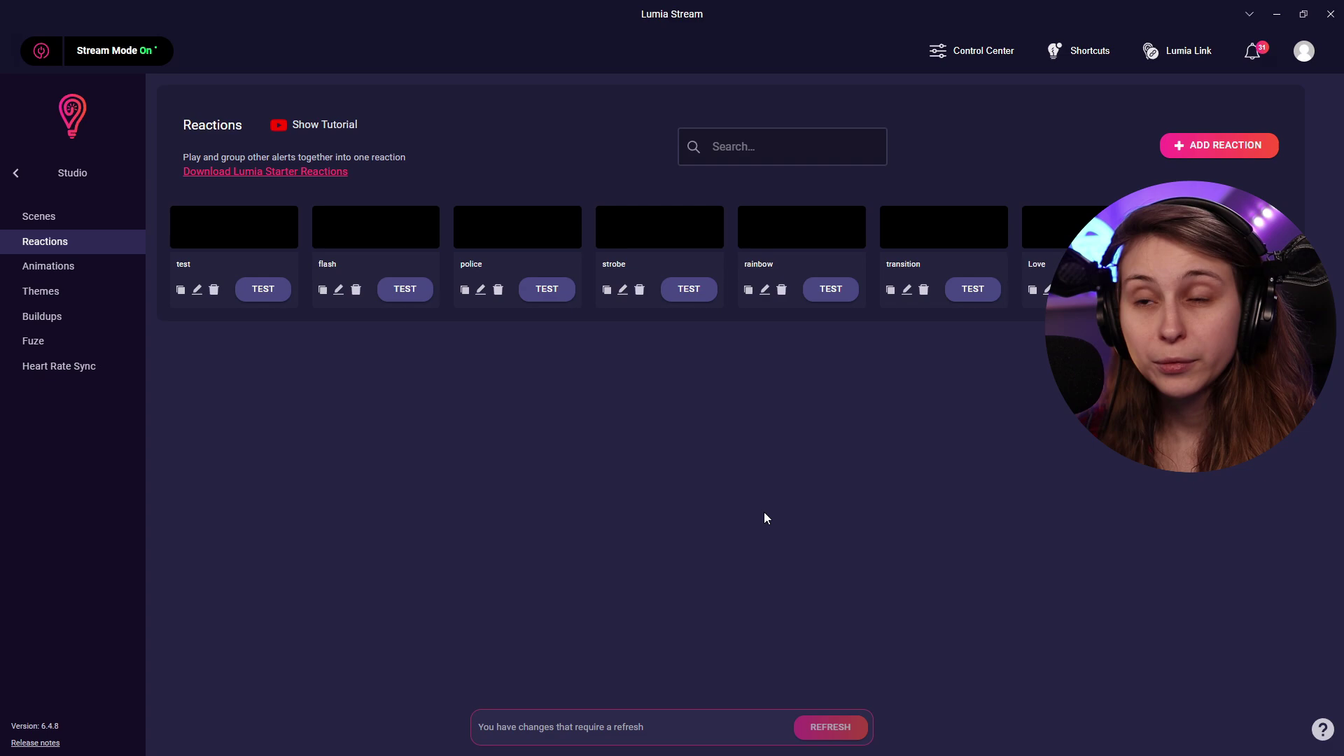
- Reopen the !Love chat command and set its reaction value to Love
click(17, 175)
click(105, 255)
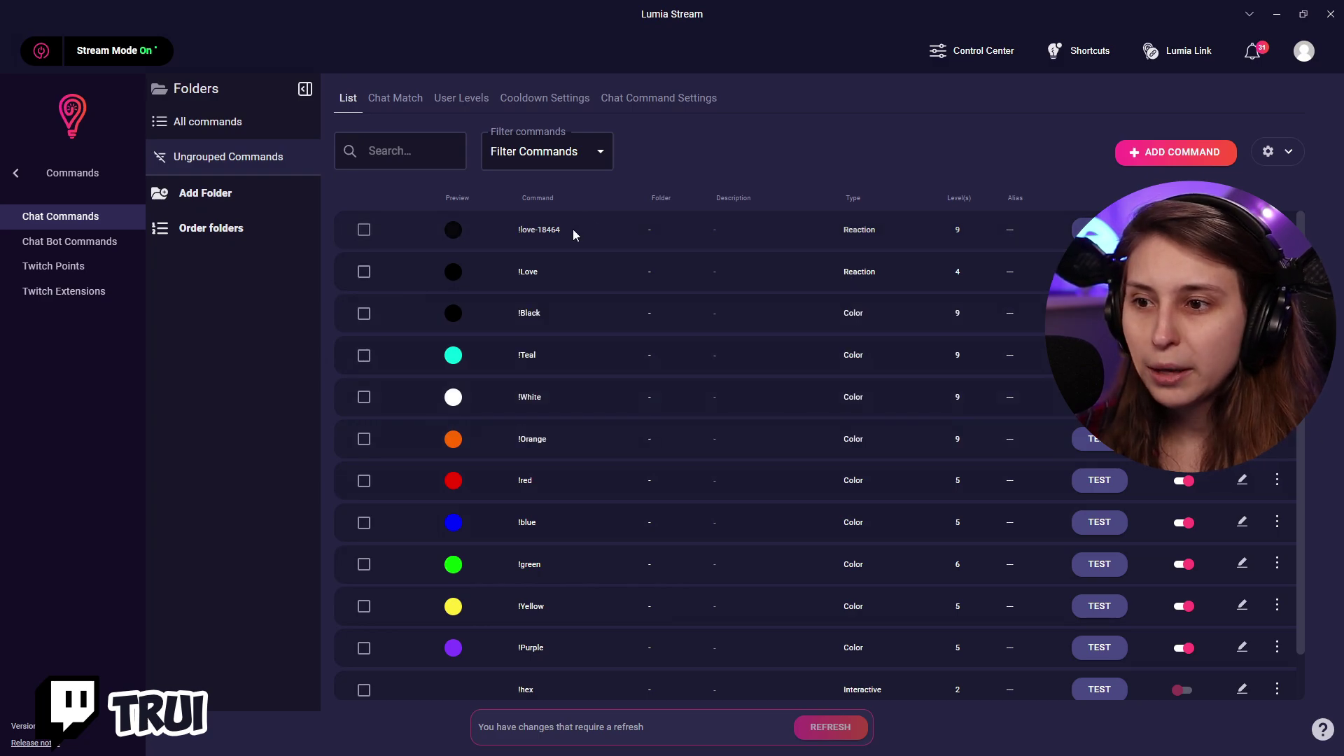
click(1241, 272)
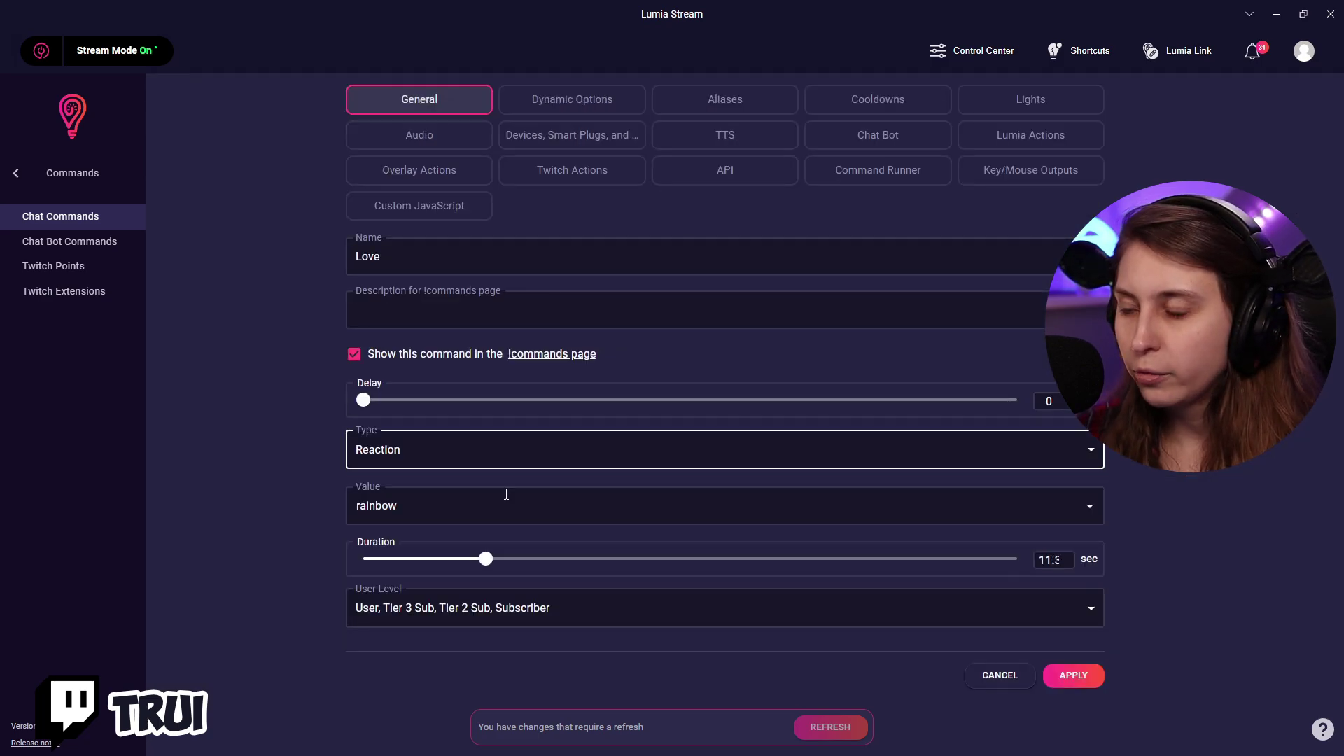
click(560, 506)
click(444, 544)
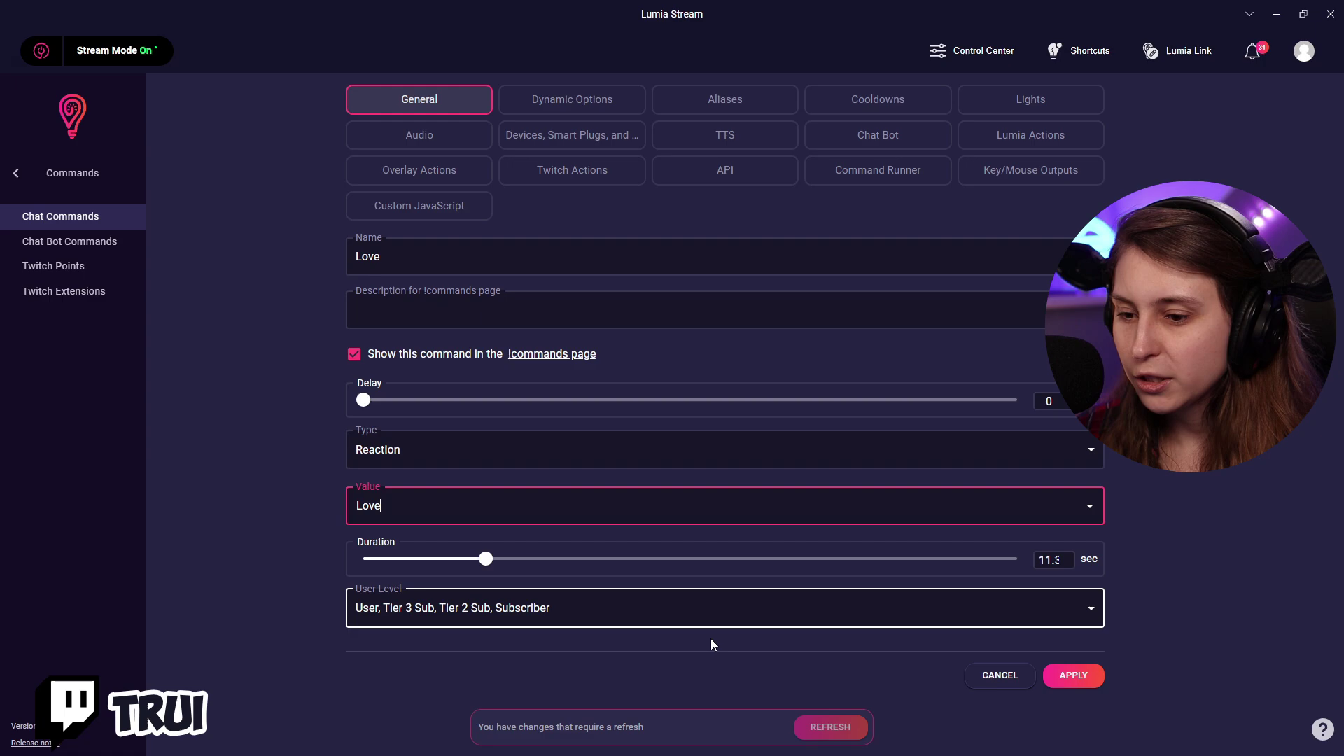